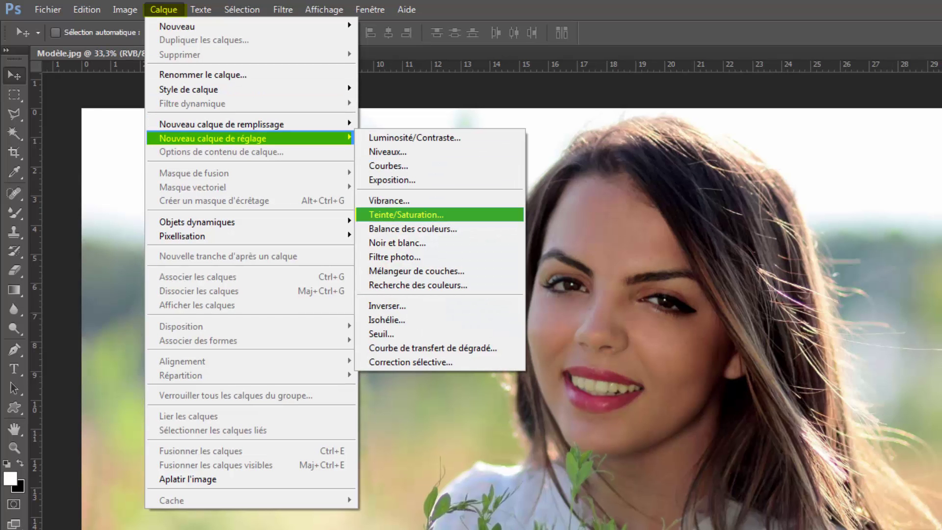
# Add a Teinte/Saturation adjustment layer with Teinte set to 50, Saturation set to 30 and the Redéfinir option enabled
pyautogui.click(406, 215)
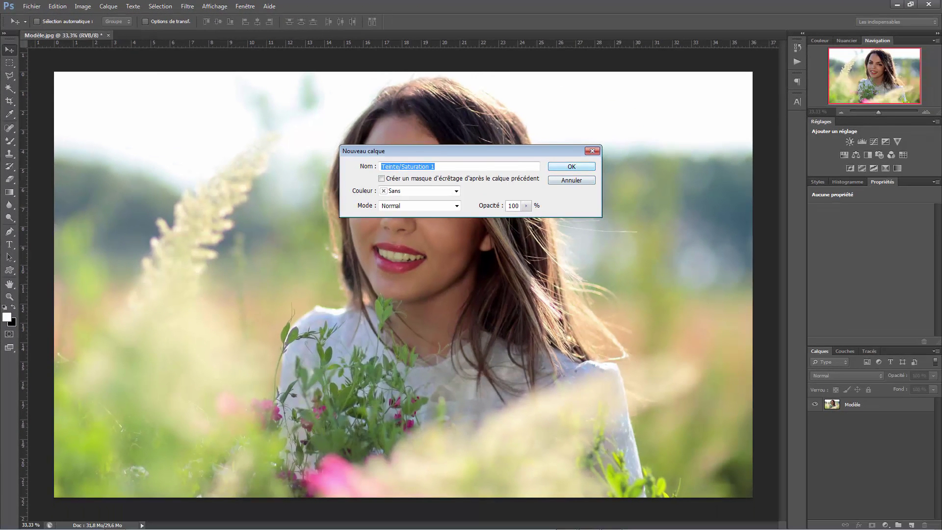
pyautogui.click(571, 167)
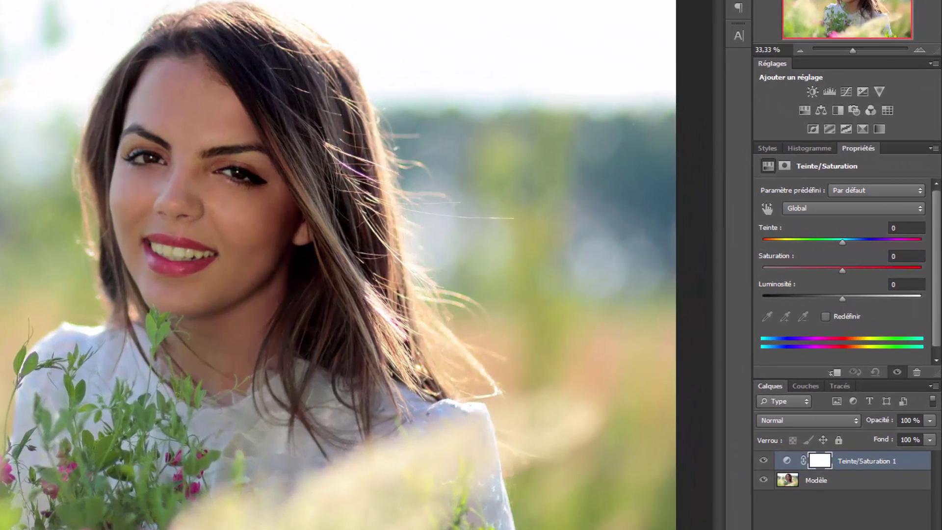
pyautogui.click(907, 227)
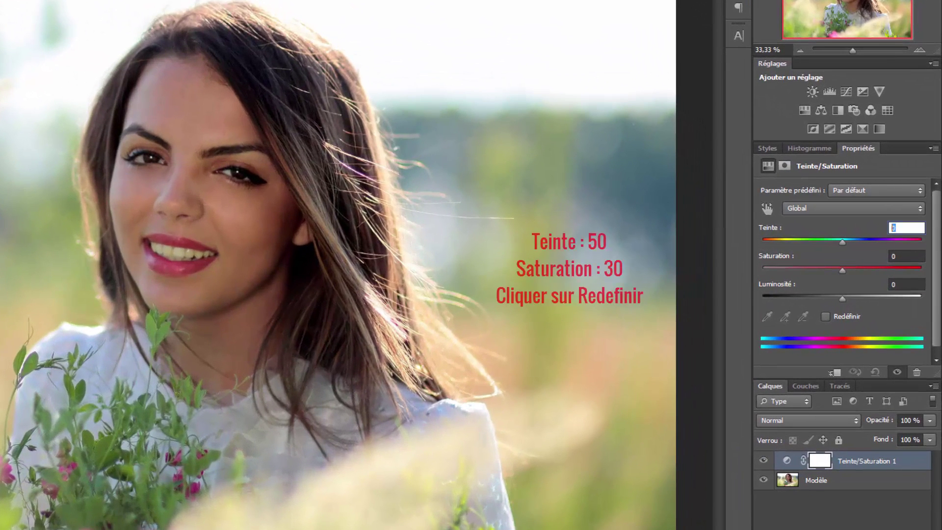
pyautogui.write('50')
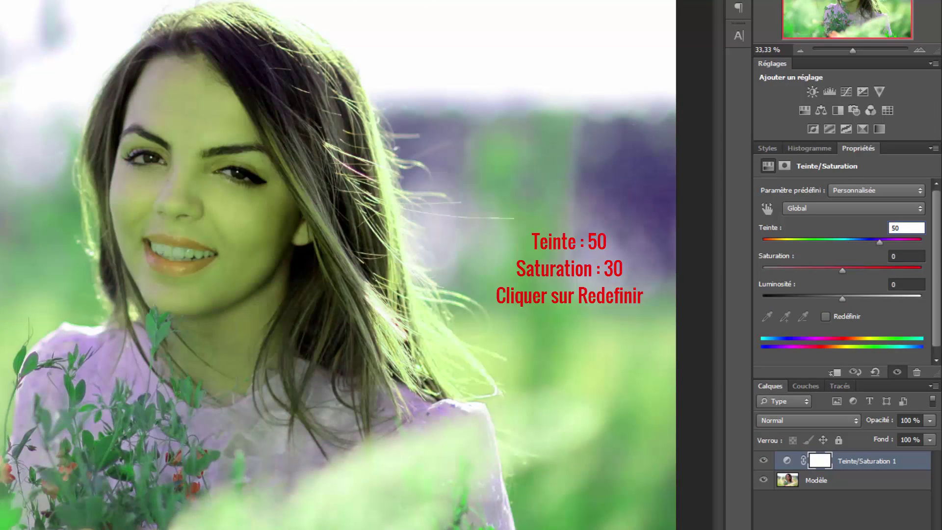
pyautogui.press('Tab')
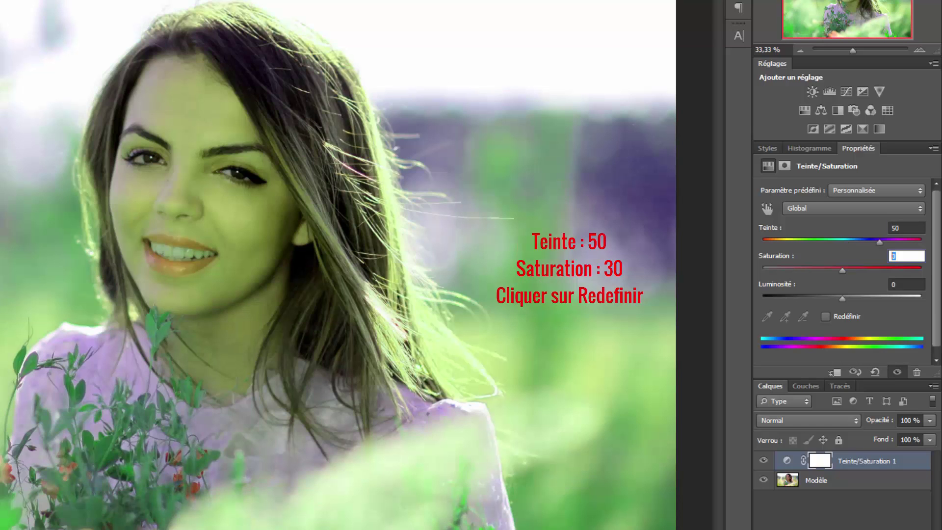
pyautogui.write('30')
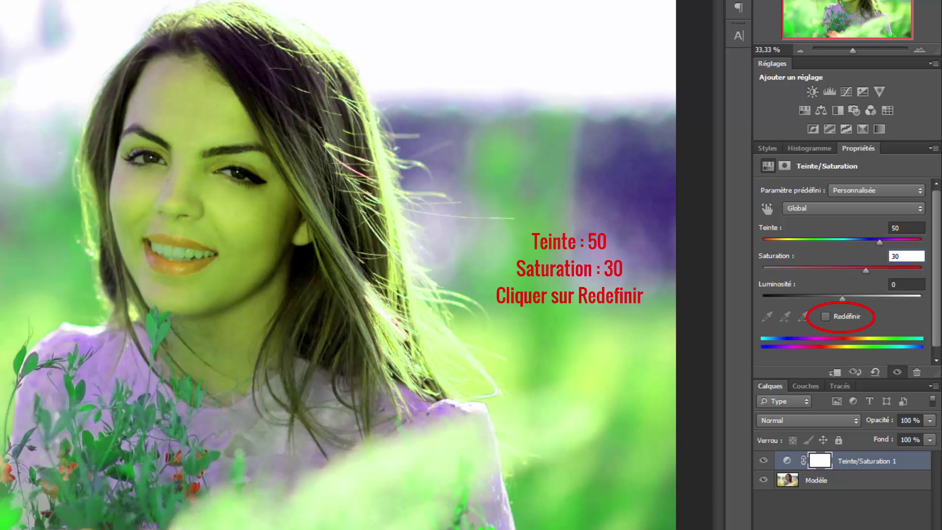
pyautogui.click(826, 317)
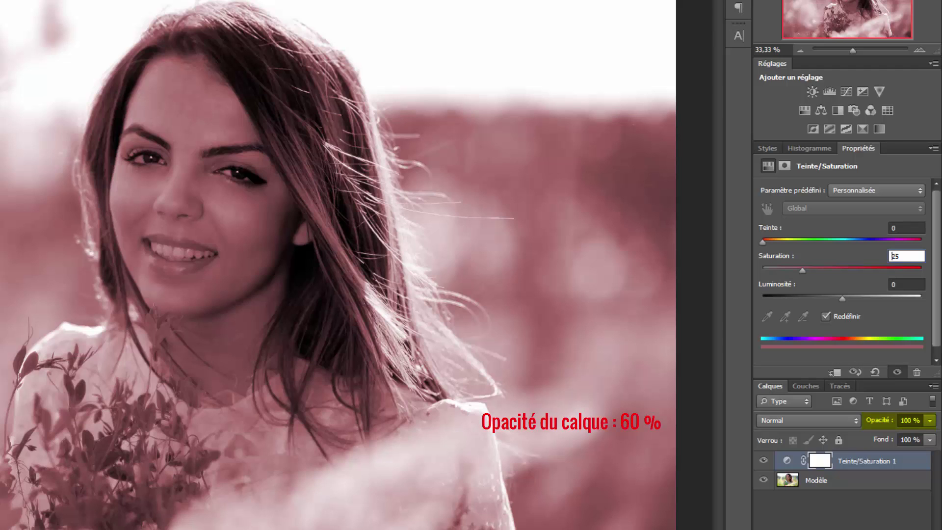
# Set the Teinte/Saturation layer's opacity to 60 %
pyautogui.moveTo(901, 420); pyautogui.dragTo(908, 420)
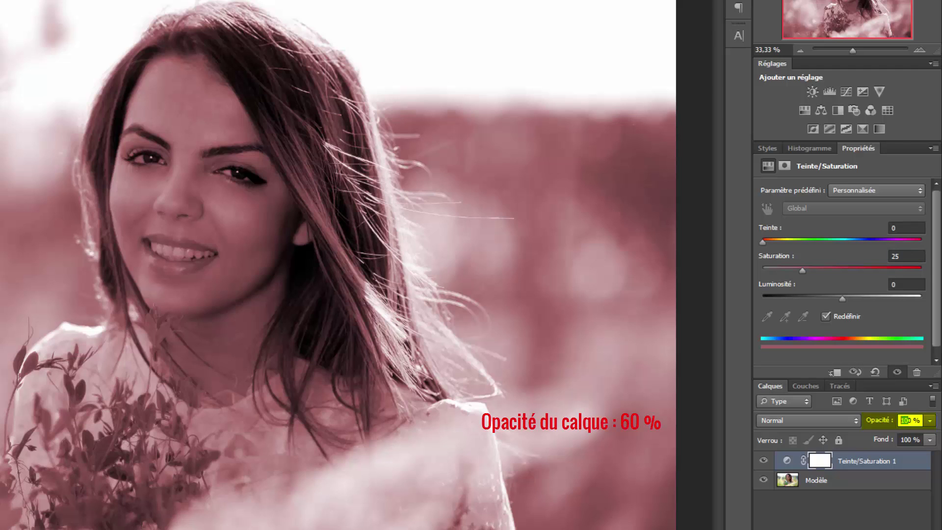
pyautogui.write('6')
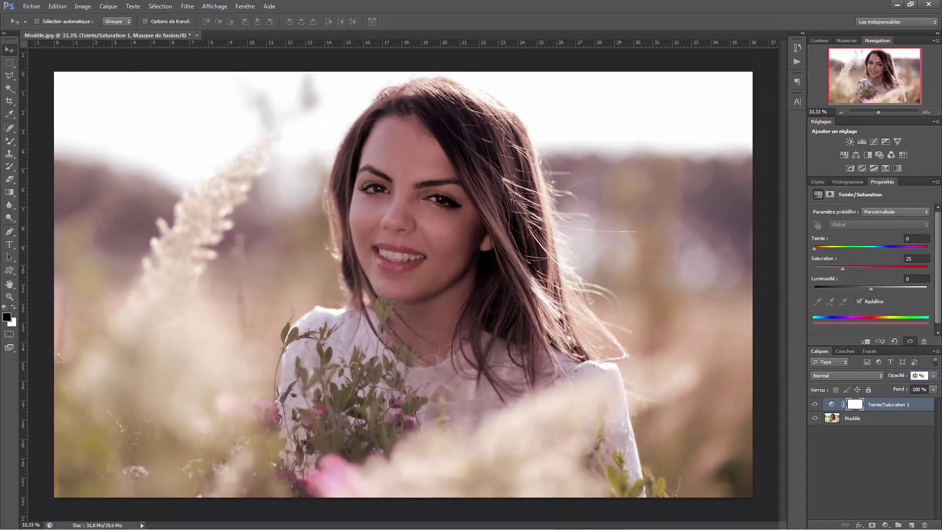
pyautogui.hotkey('ctrl', 'alt', 'shift', 'e')
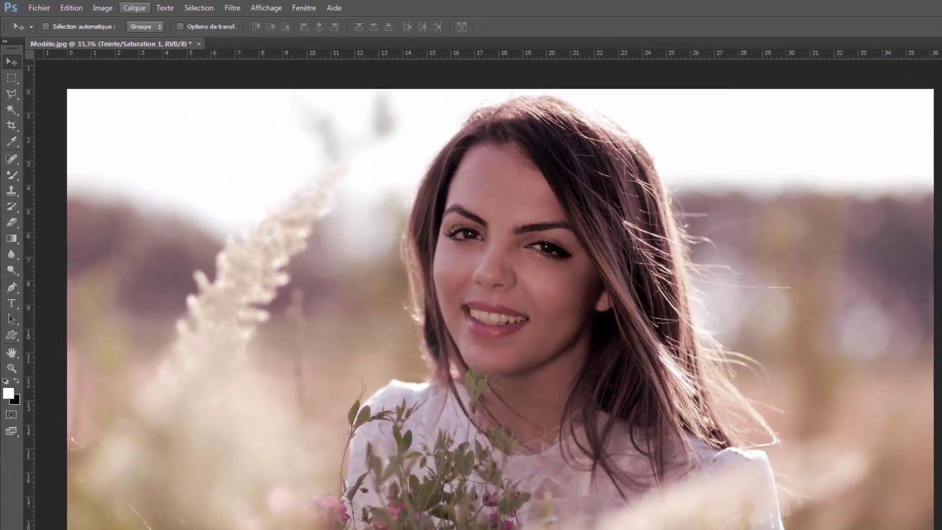
# Create a Dégradé fill layer above the Teinte/Saturation layer, keeping the default layer options
pyautogui.click(109, 7)
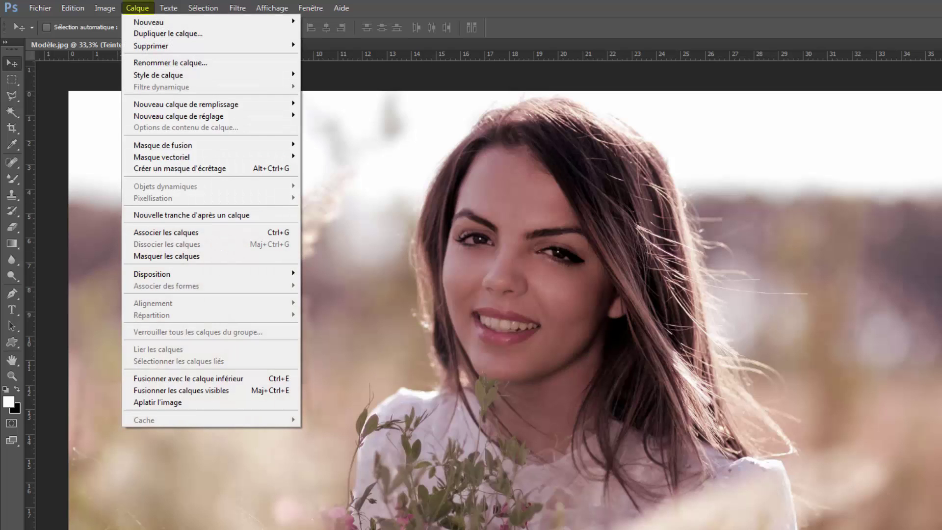
pyautogui.moveTo(196, 104)
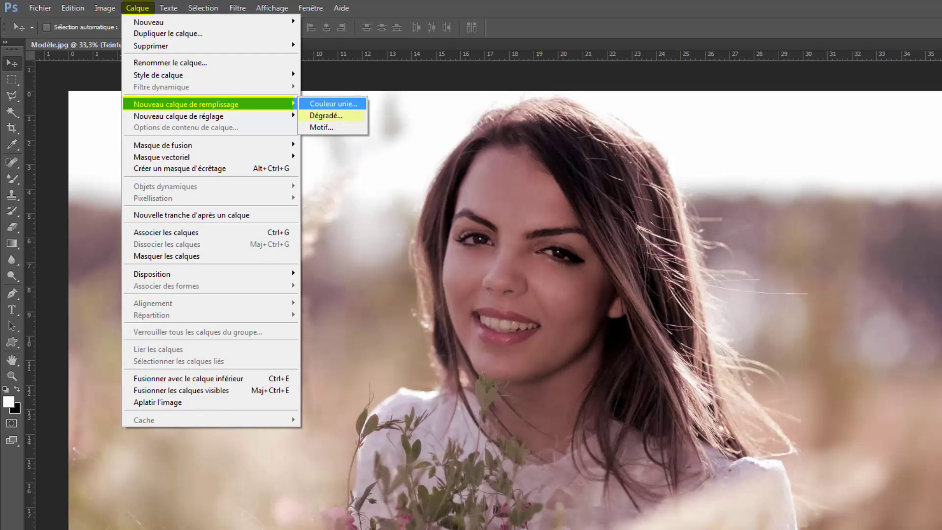
pyautogui.press('Return')
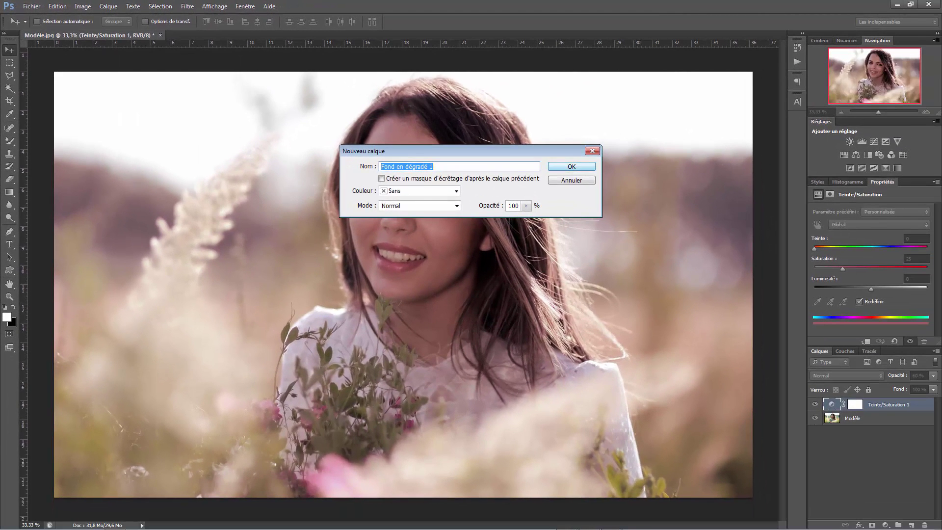
pyautogui.press('Return')
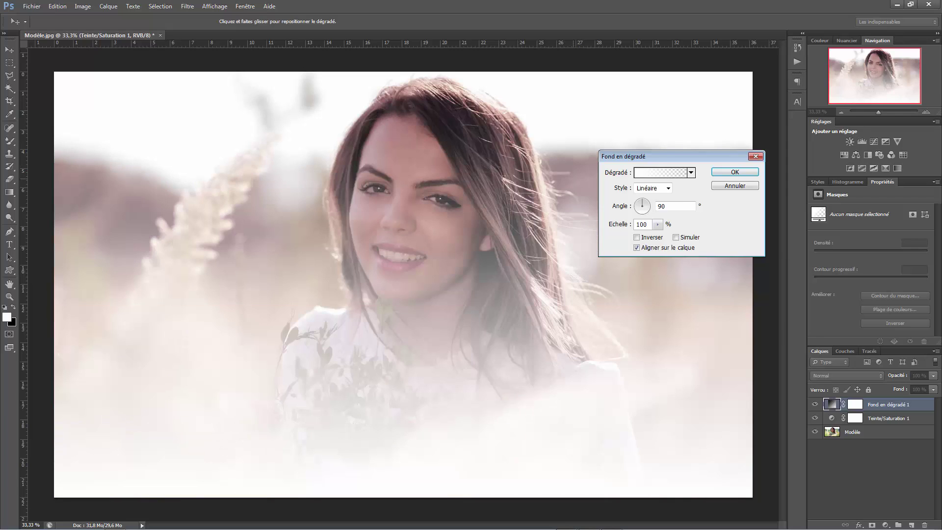
# Base the fill's gradient on the Premier plan -> transparent preset and change its starting color stop to black (000000)
pyautogui.moveTo(672, 157); pyautogui.dragTo(709, 163)
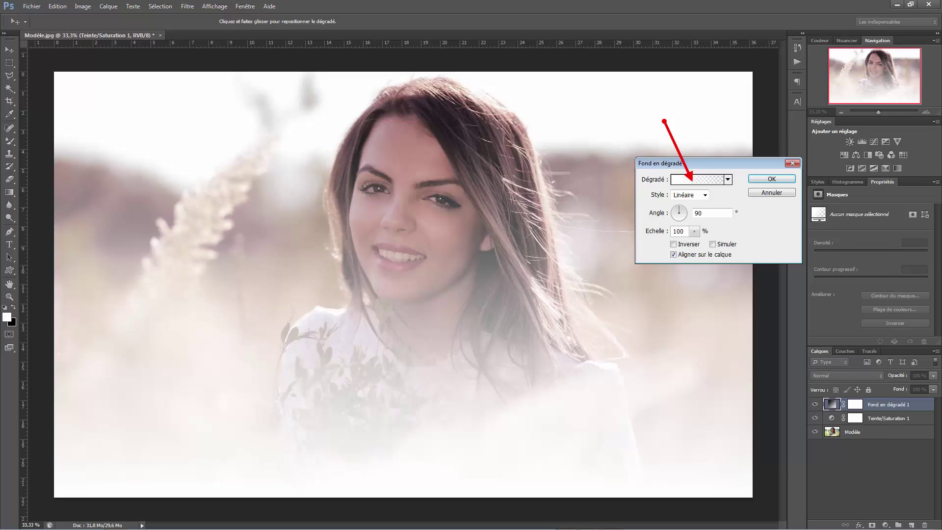
pyautogui.click(696, 179)
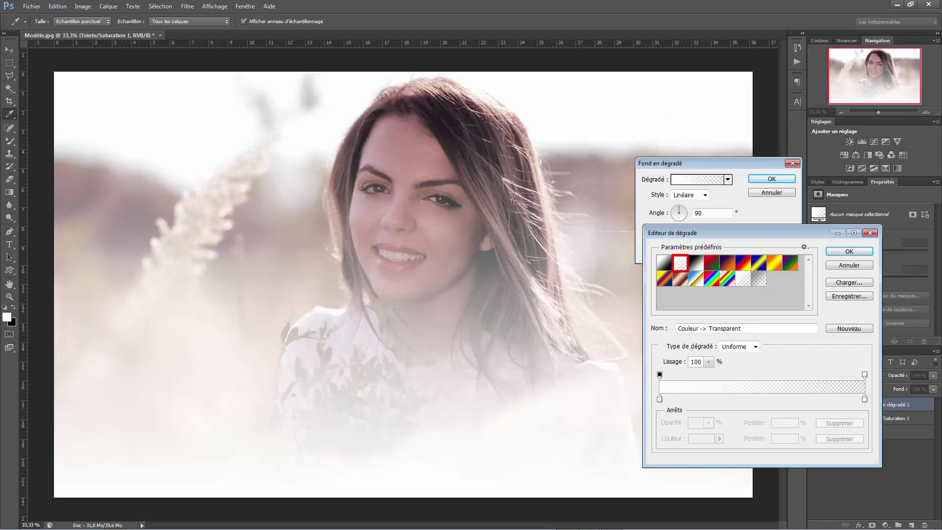
pyautogui.click(681, 263)
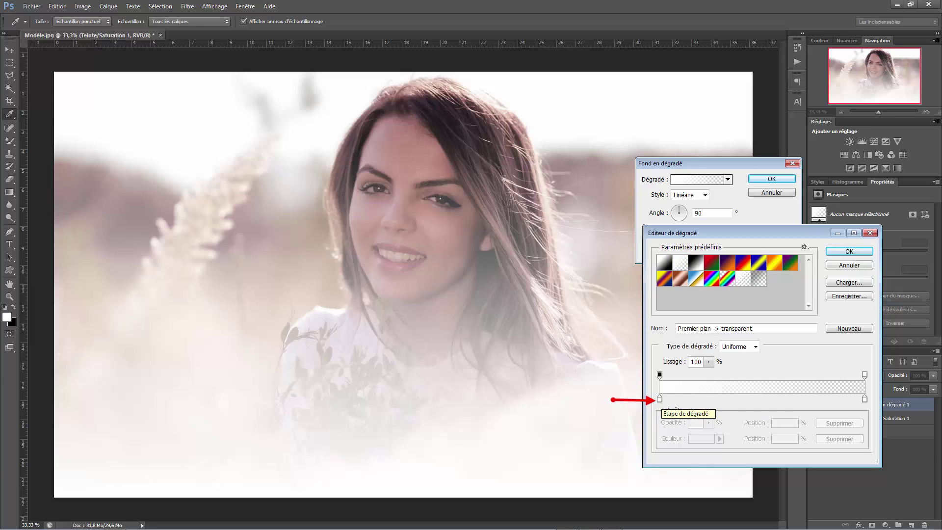
pyautogui.doubleClick(660, 399)
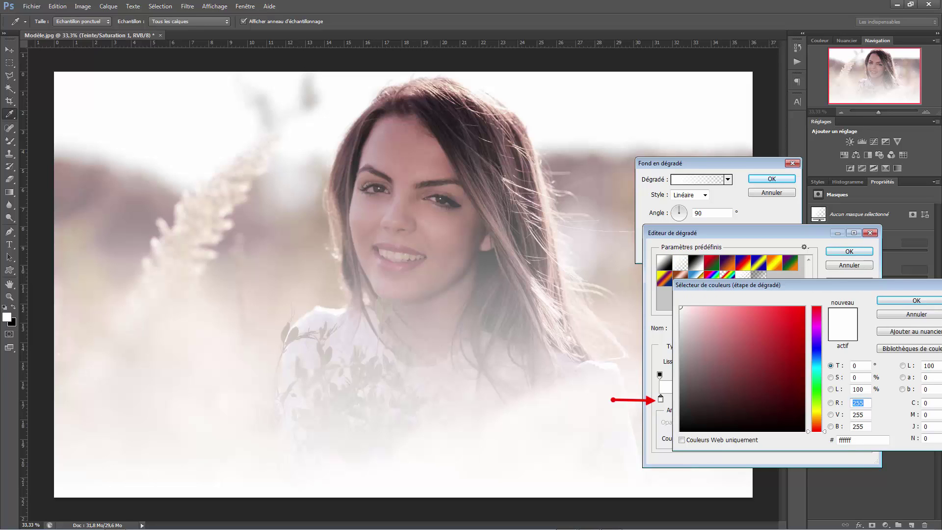
pyautogui.moveTo(706, 394); pyautogui.dragTo(680, 432)
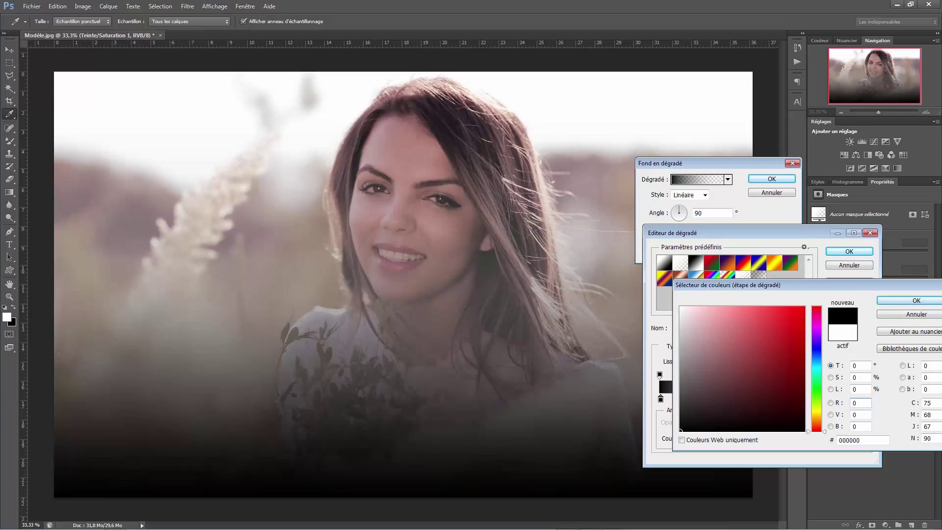
pyautogui.click(916, 300)
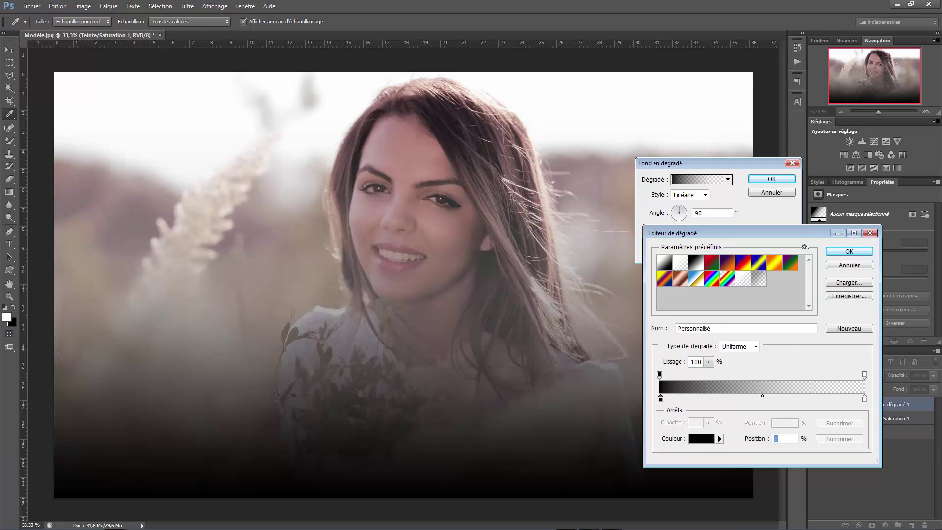
pyautogui.click(850, 251)
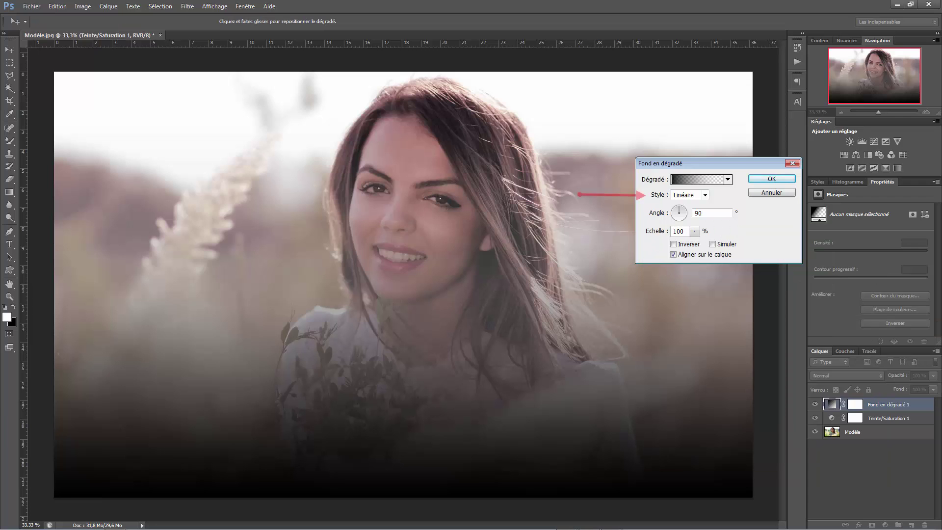
# Give the gradient fill a Radial style with Inverser enabled and an Echelle of 150 %, and apply it
pyautogui.click(706, 195)
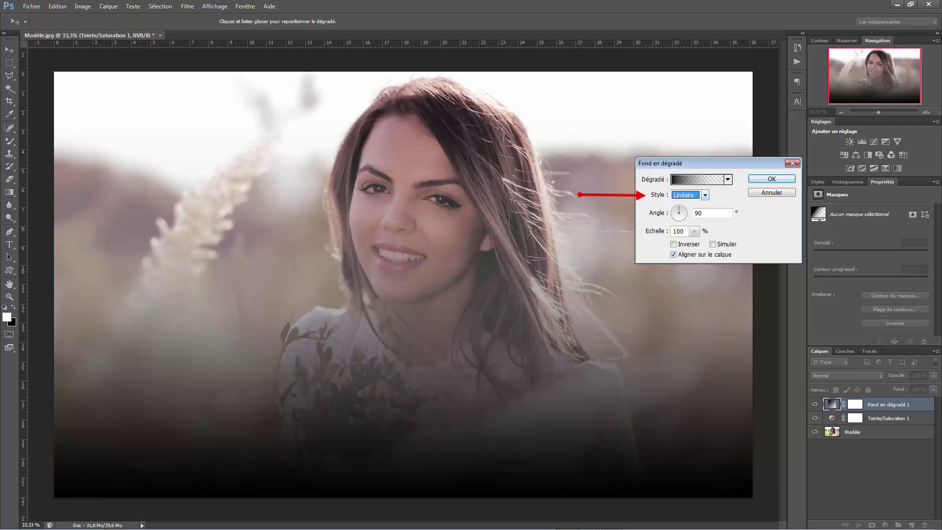
pyautogui.click(689, 213)
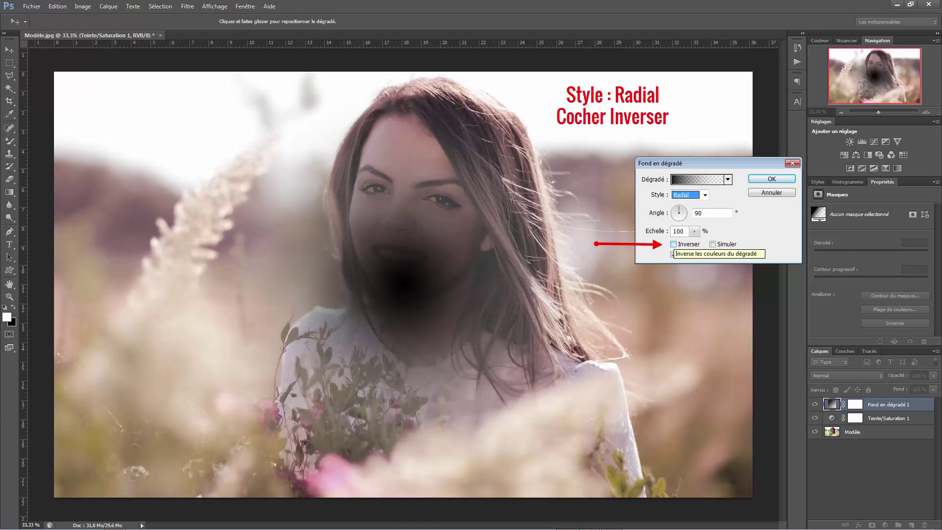
pyautogui.click(673, 244)
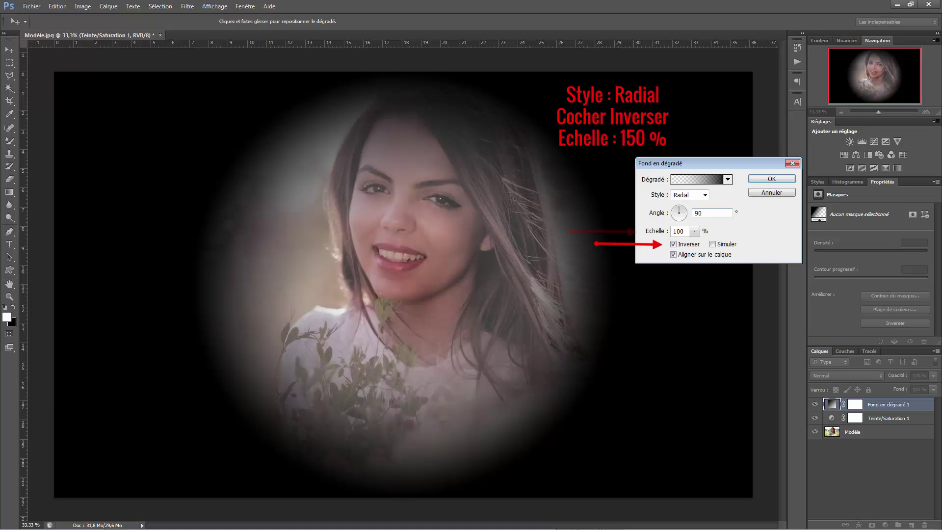
pyautogui.moveTo(681, 231); pyautogui.dragTo(673, 231)
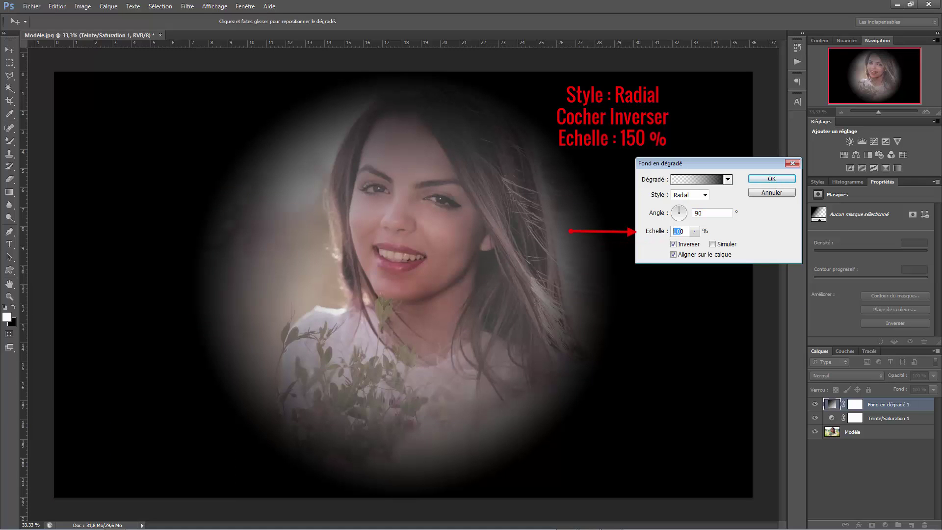
pyautogui.write('15')
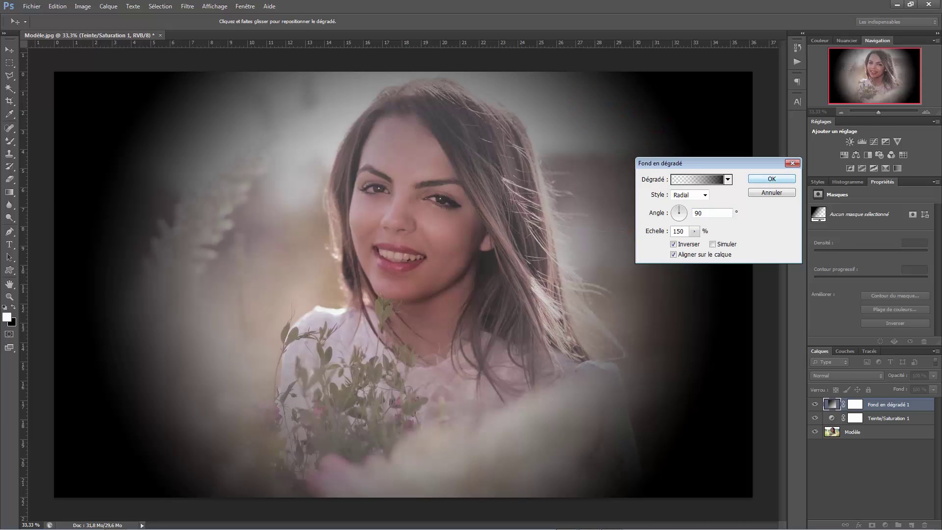
pyautogui.press('Return')
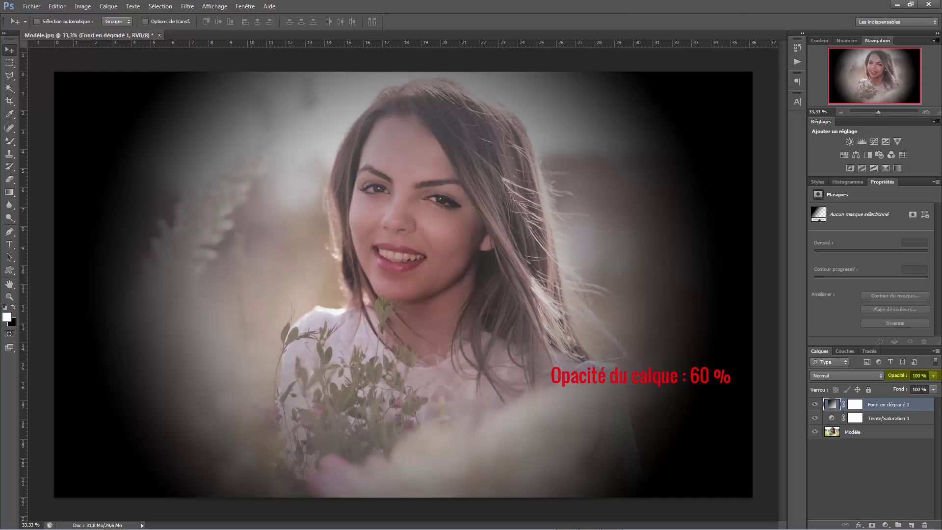
# Set the gradient fill layer's opacity to 60 % and duplicate the layer
pyautogui.press('6')
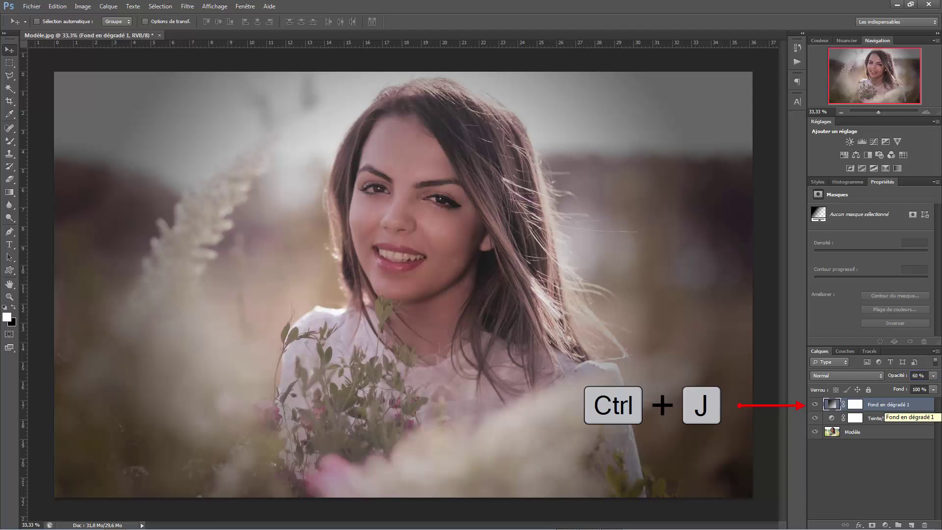
pyautogui.hotkey('ctrl', 'j')
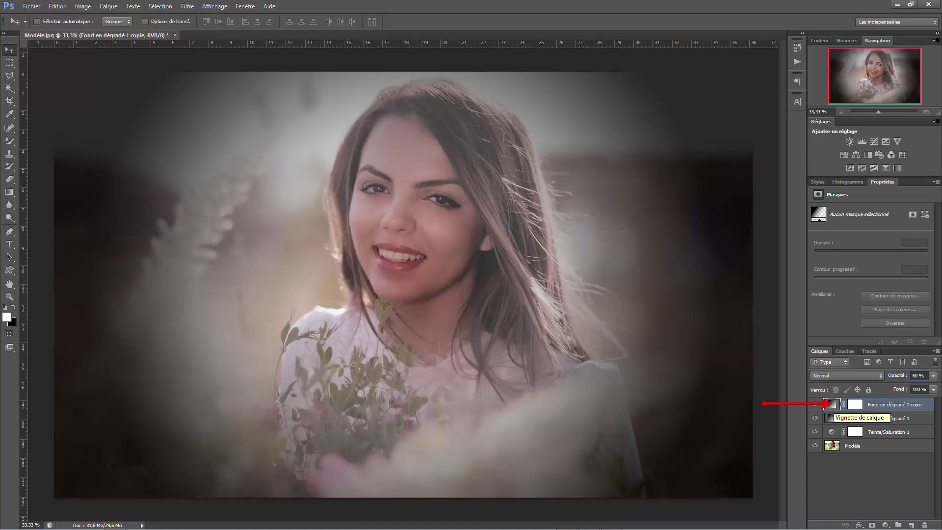
# Edit the duplicated fill layer's gradient so its starting color stop is white (ffffff)
pyautogui.doubleClick(832, 404)
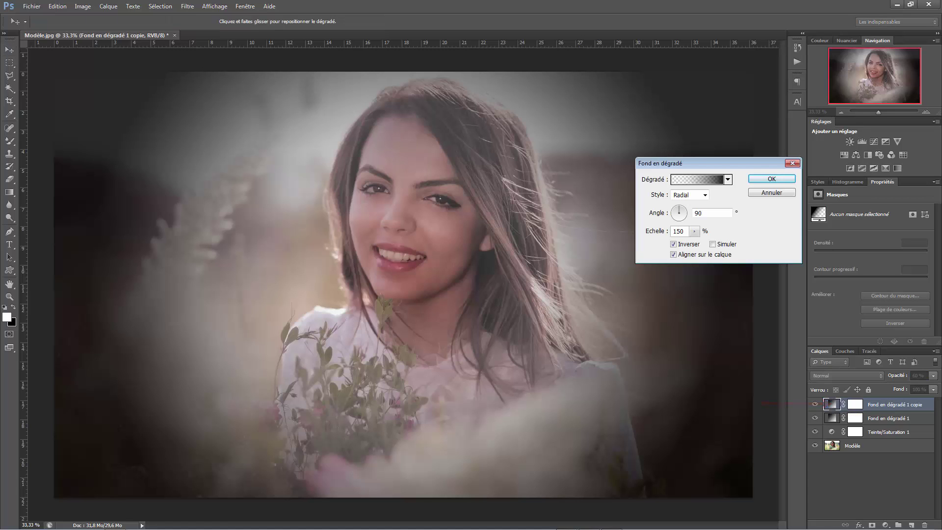
pyautogui.moveTo(717, 163); pyautogui.dragTo(711, 163)
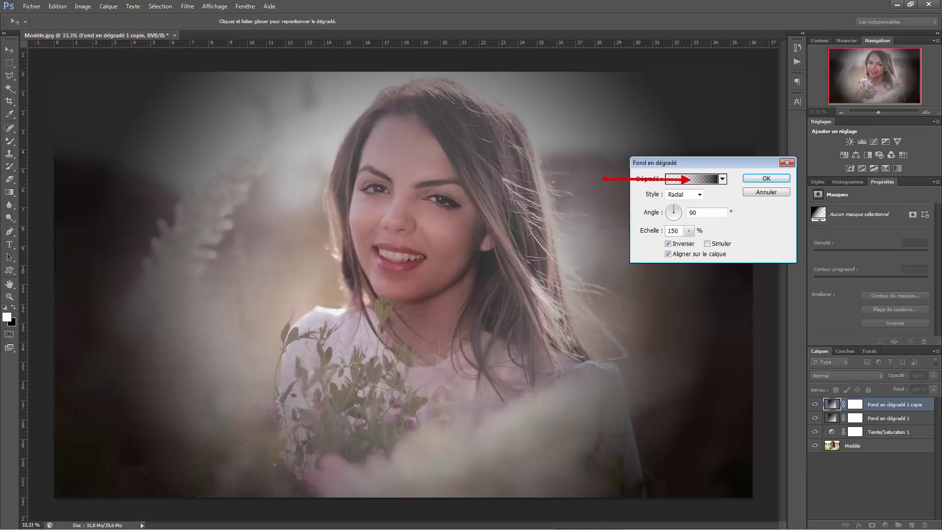
pyautogui.click(691, 180)
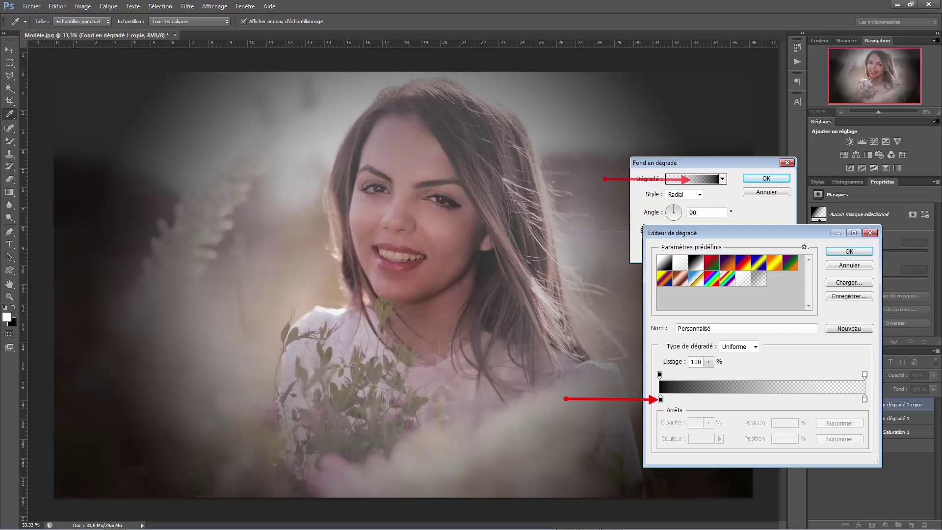
pyautogui.doubleClick(661, 400)
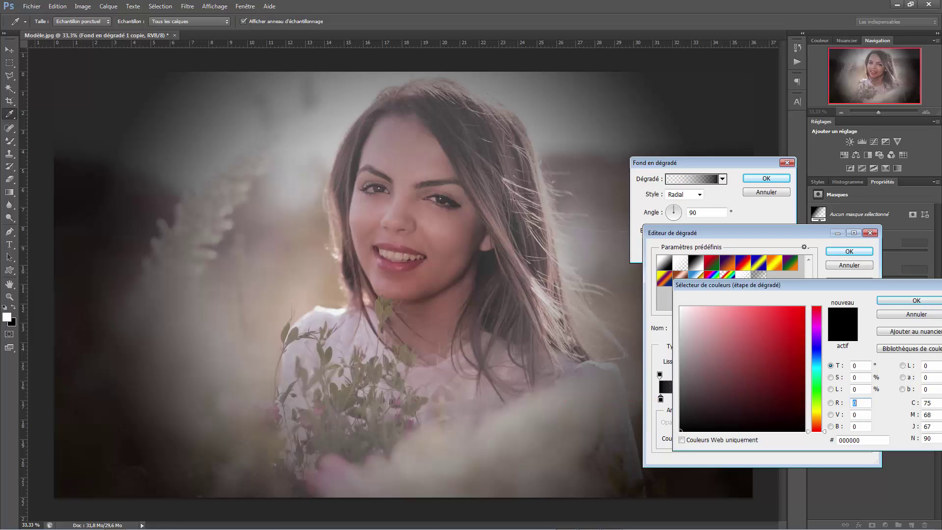
pyautogui.click(681, 307)
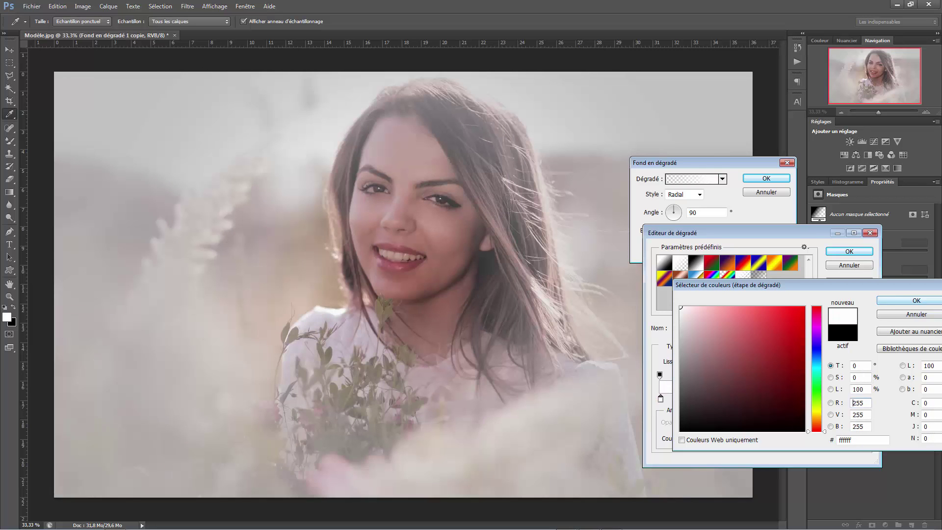
pyautogui.click(916, 300)
pyautogui.press('Return')
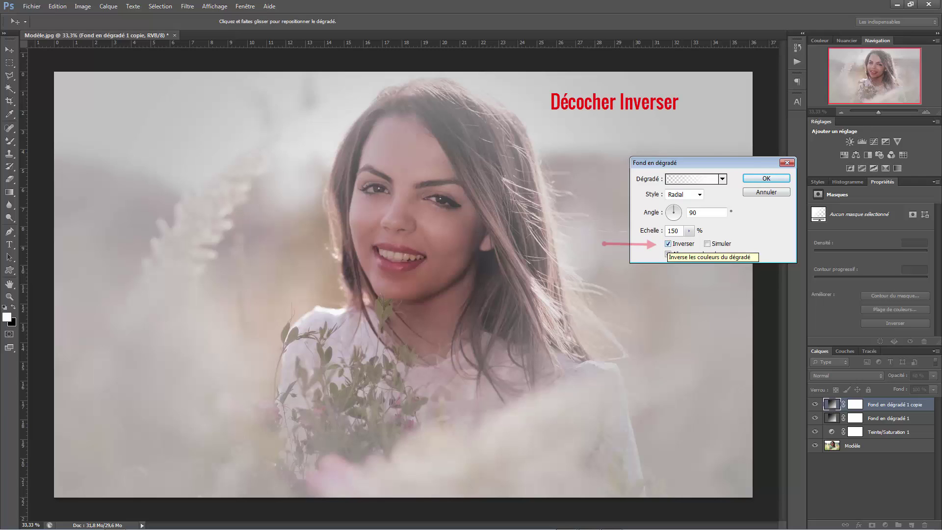
# Turn off Inverser for the duplicated gradient fill, set its Echelle to 110 %, and apply it
pyautogui.click(668, 243)
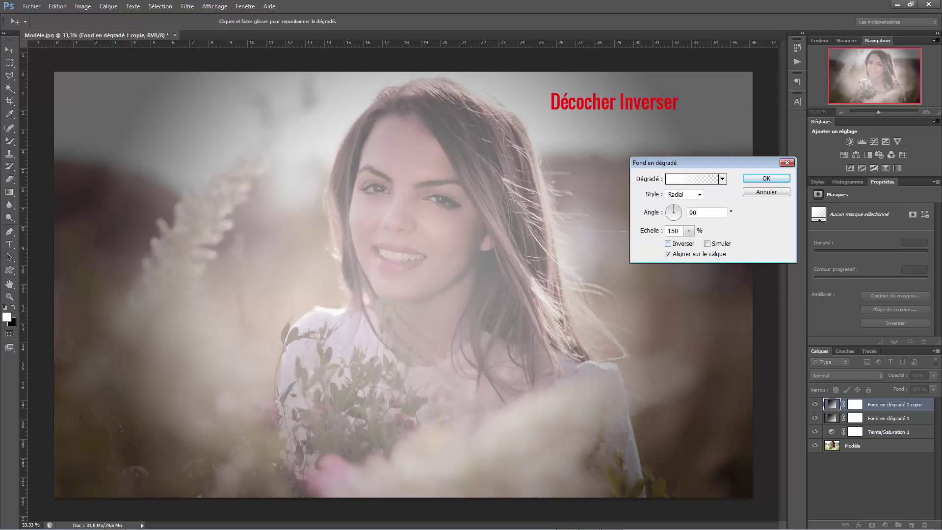
pyautogui.moveTo(675, 230); pyautogui.dragTo(666, 231)
pyautogui.write('12')
pyautogui.press('BackSpace')
pyautogui.press('BackSpace')
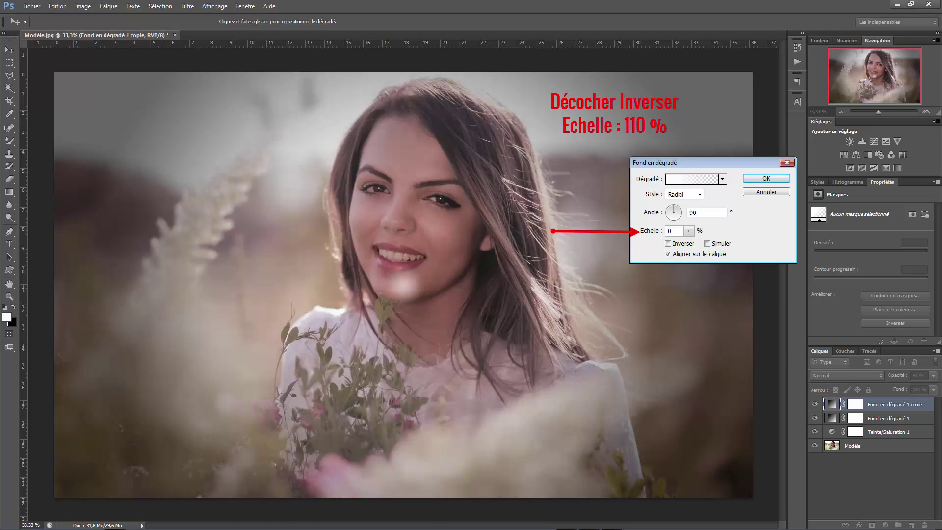
pyautogui.write('11')
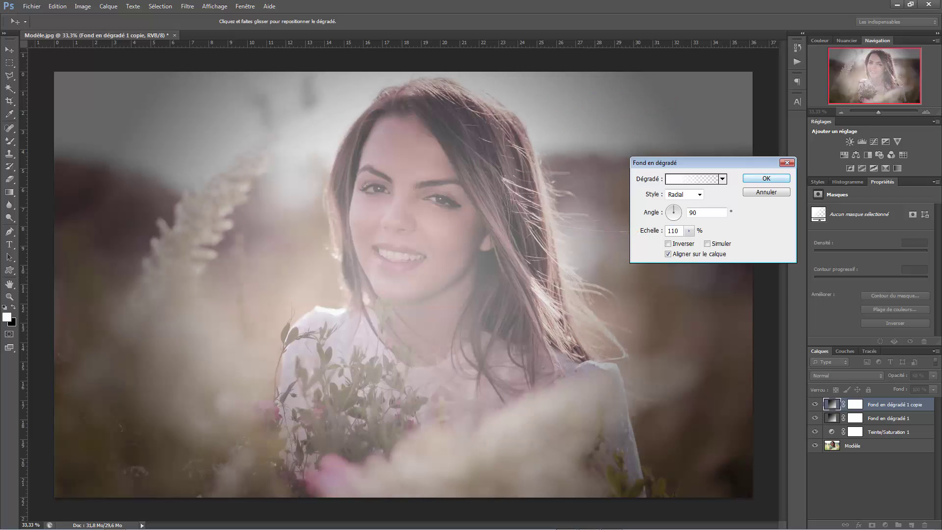
pyautogui.press('Return')
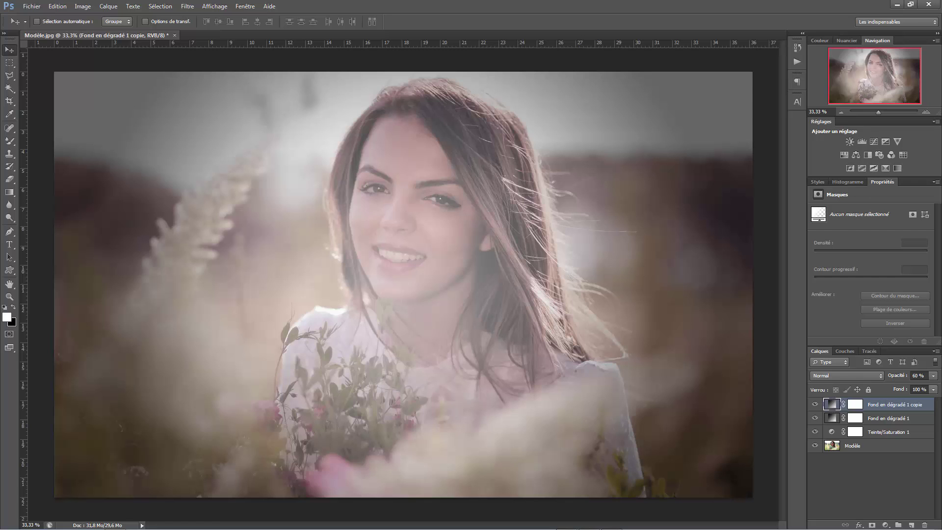
# Set the duplicated gradient fill layer's blend mode to Lumière tamisée and compare the photo with the layer hidden and shown
pyautogui.click(847, 376)
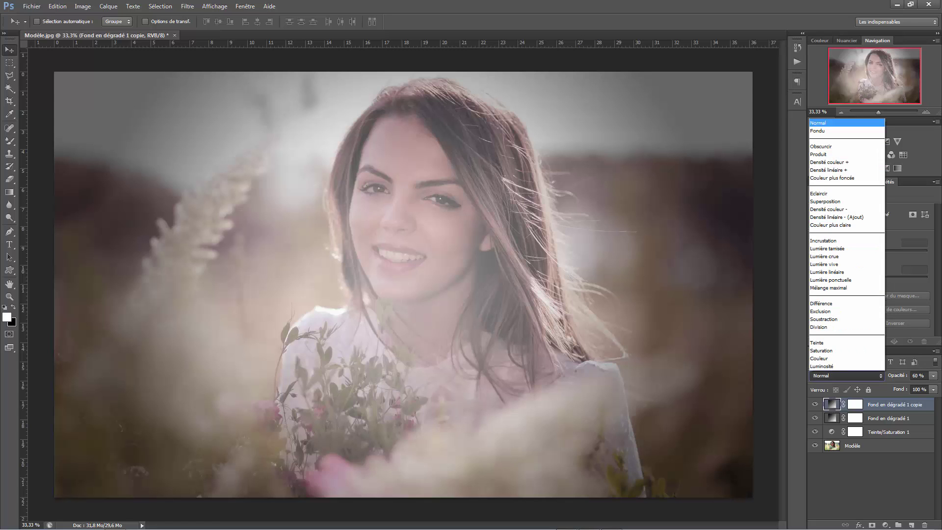
pyautogui.press('Return')
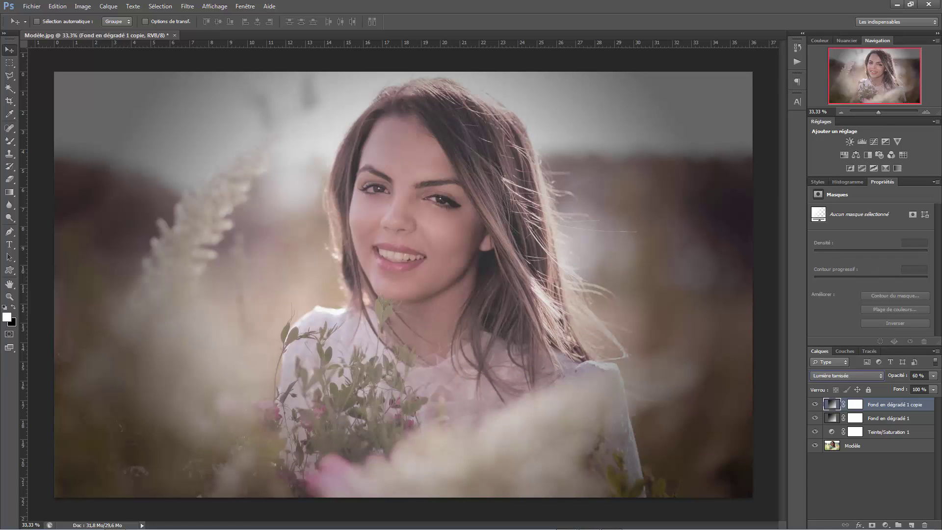
pyautogui.click(815, 405)
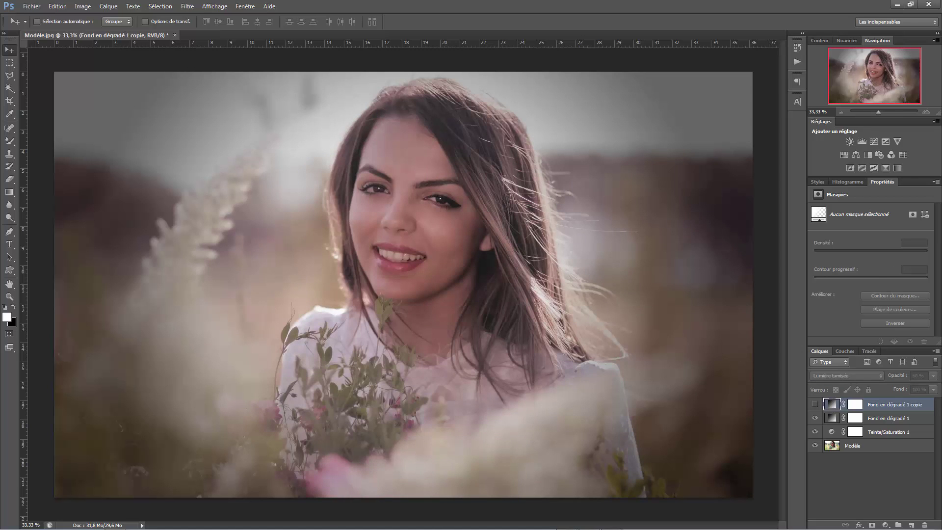
pyautogui.click(815, 404)
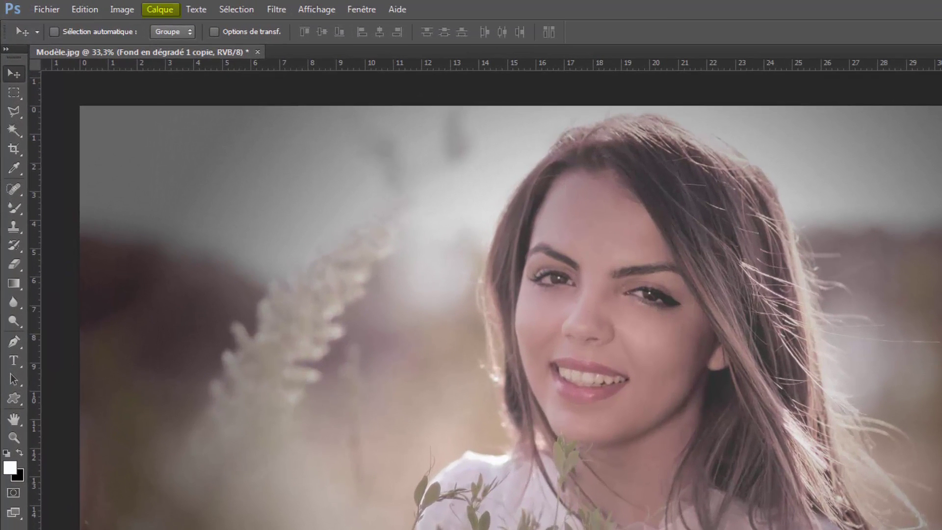
# Add a Courbes adjustment layer above the gradient fills, keeping the Normal mode and 100 % opacity
pyautogui.click(107, 6)
pyautogui.moveTo(246, 135)
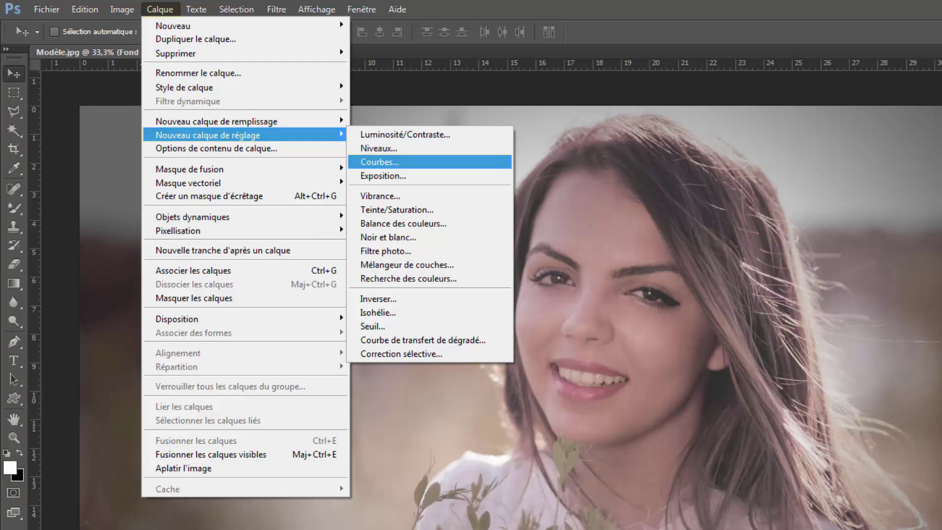
pyautogui.click(379, 162)
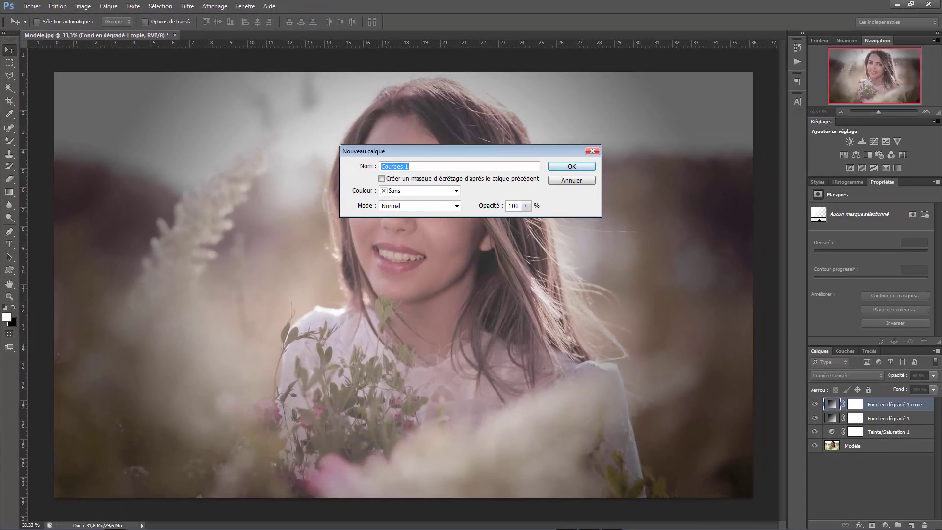
pyautogui.press('Return')
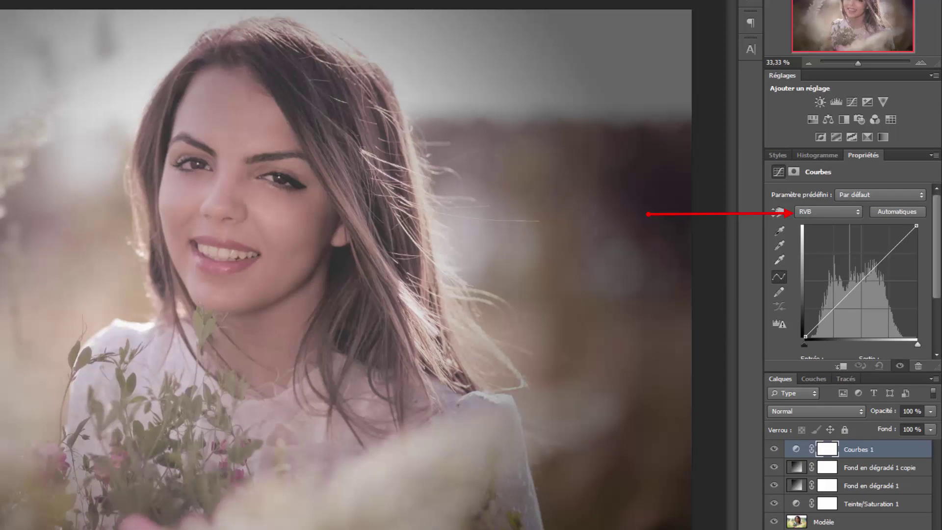
# Shape the Rouge channel's curve into a slight S with two points, raising the highlights and lowering the shadows
pyautogui.click(828, 212)
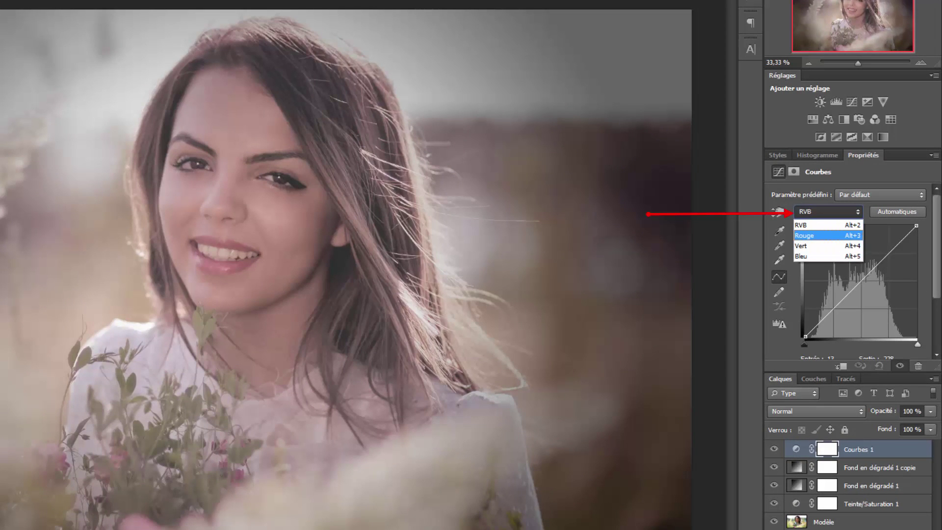
pyautogui.click(815, 236)
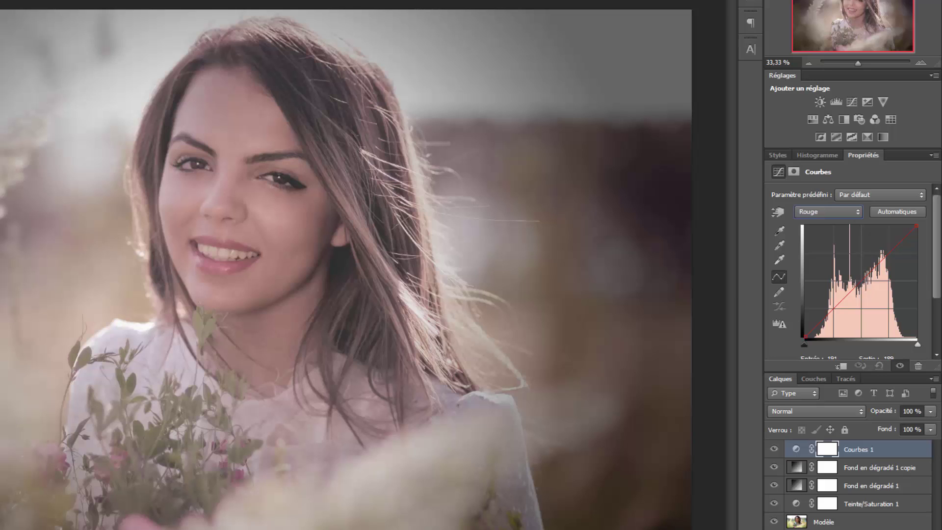
pyautogui.click(889, 254)
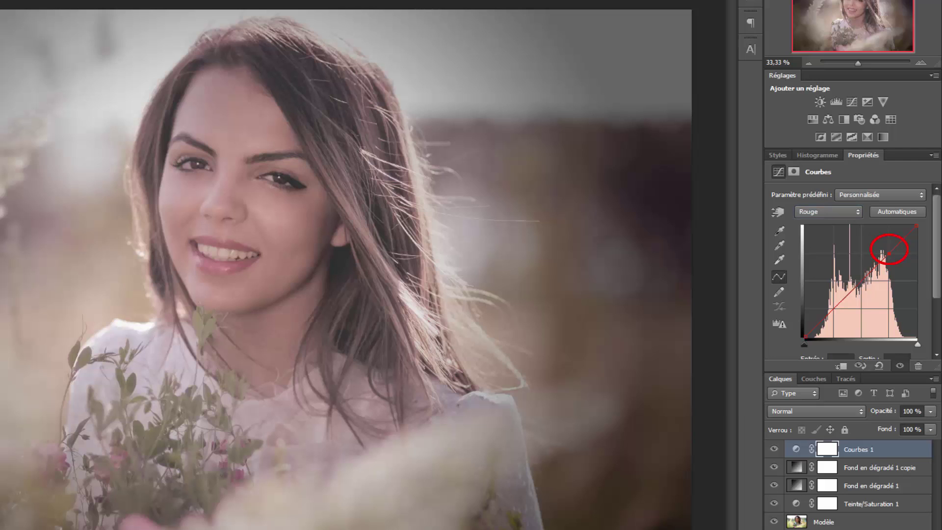
pyautogui.click(834, 308)
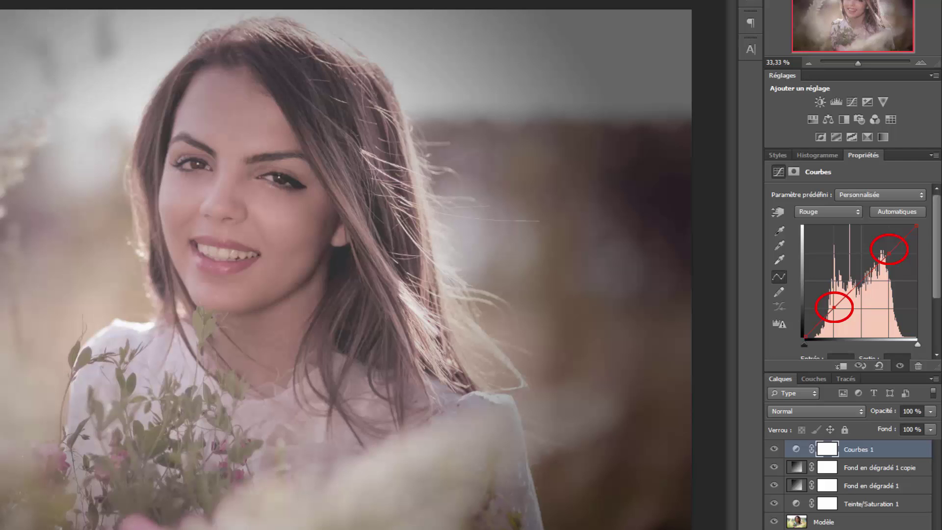
pyautogui.moveTo(889, 254); pyautogui.dragTo(885, 250)
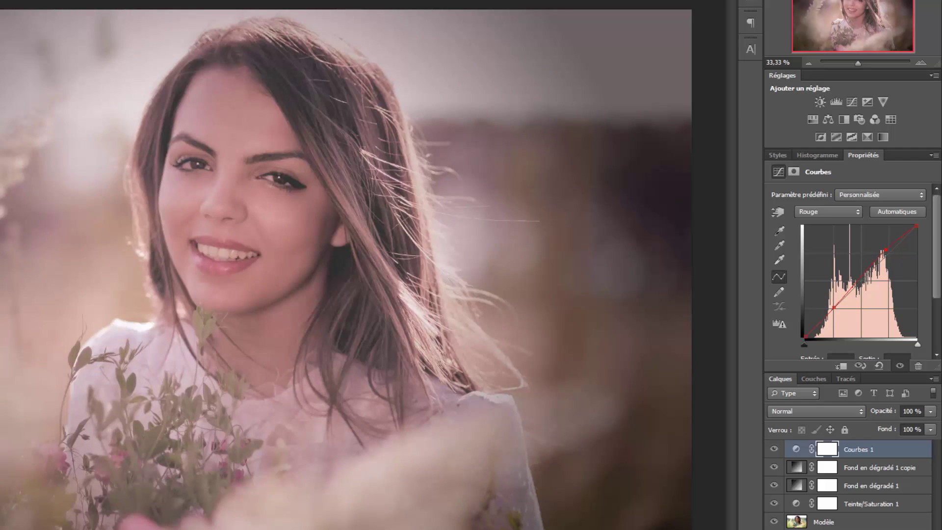
pyautogui.moveTo(835, 307); pyautogui.dragTo(838, 311)
pyautogui.moveTo(886, 250); pyautogui.dragTo(887, 246)
pyautogui.moveTo(838, 311); pyautogui.dragTo(838, 310)
# Shape the Vert channel's curve into a slight S with a raised highlight point and a lowered shadow point
pyautogui.click(829, 211)
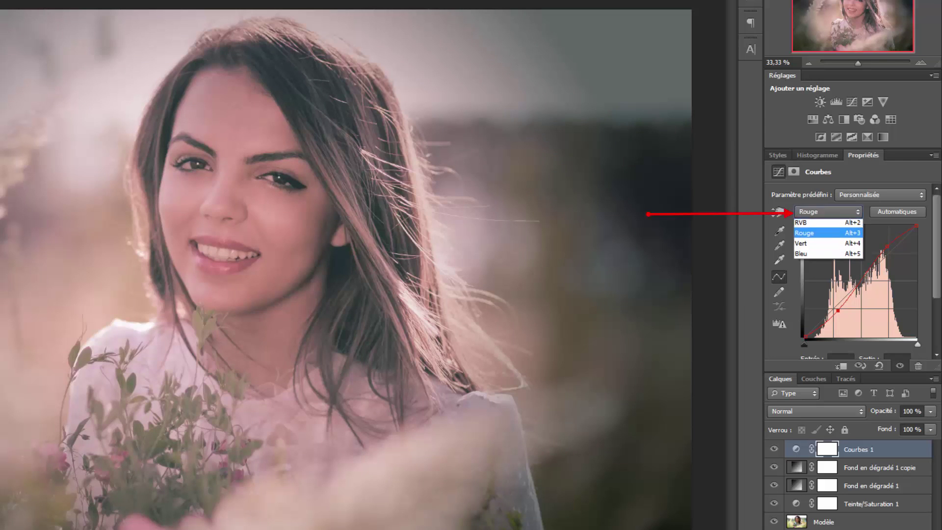
pyautogui.click(814, 246)
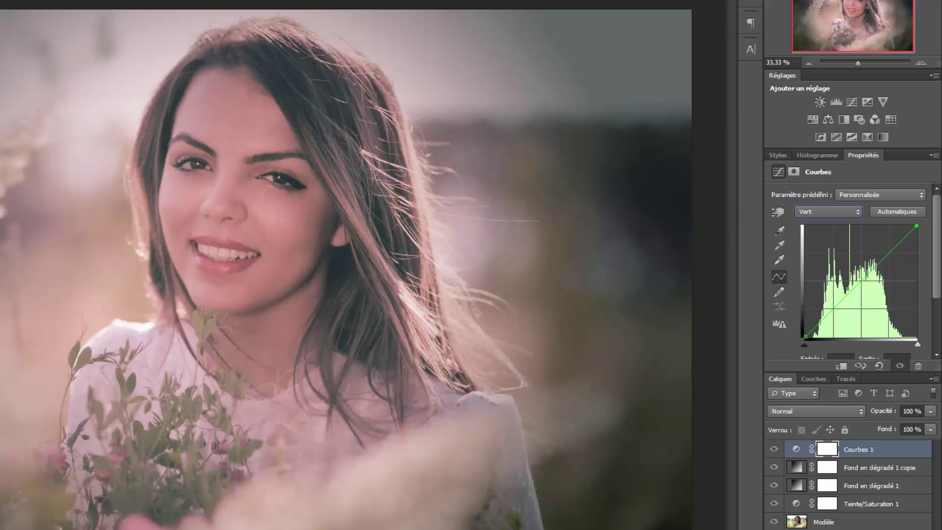
pyautogui.click(889, 254)
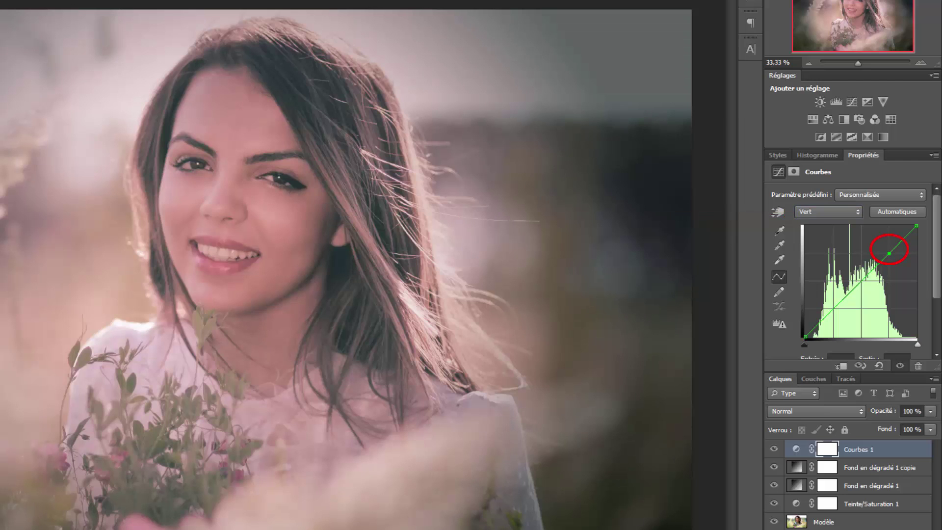
pyautogui.click(834, 309)
pyautogui.moveTo(889, 254); pyautogui.dragTo(888, 248)
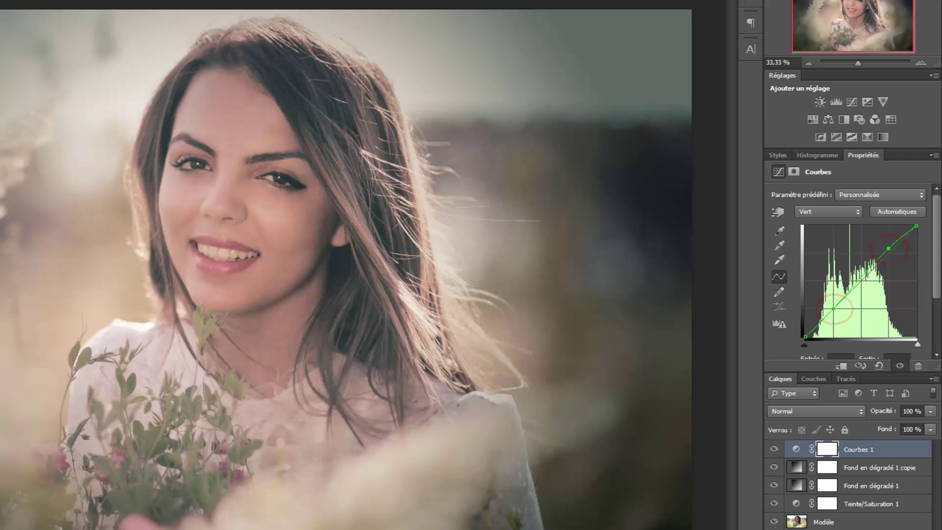
pyautogui.moveTo(833, 309); pyautogui.dragTo(836, 312)
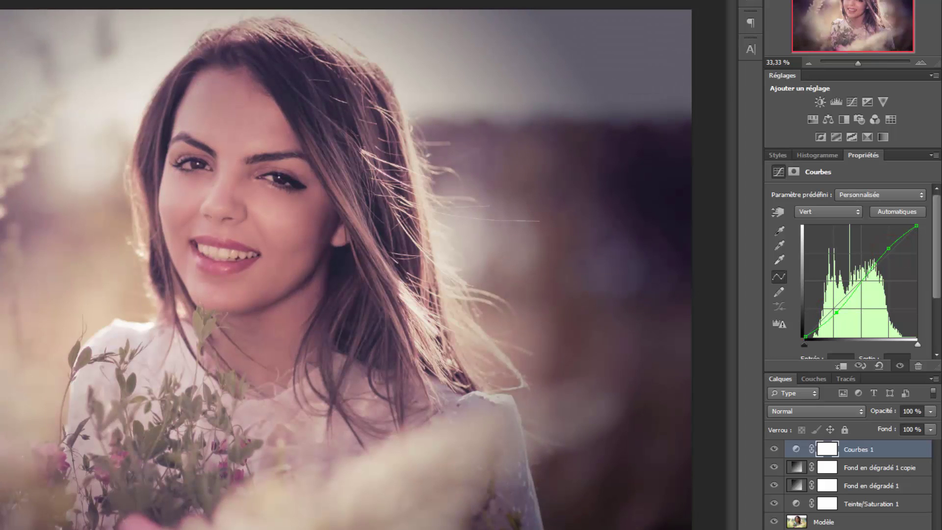
pyautogui.moveTo(889, 248); pyautogui.dragTo(889, 248)
# On the Bleu channel's curve, lower the white end point slightly and raise the black end point
pyautogui.click(828, 212)
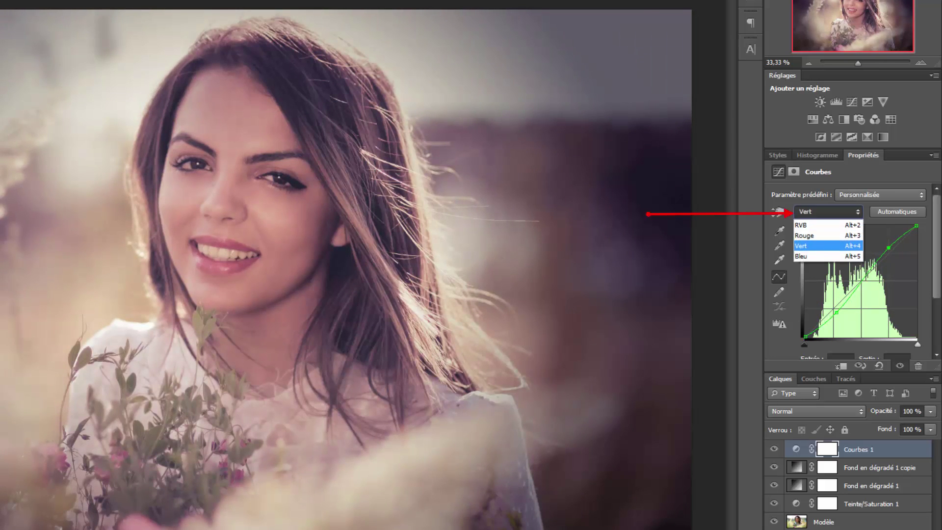
pyautogui.click(807, 256)
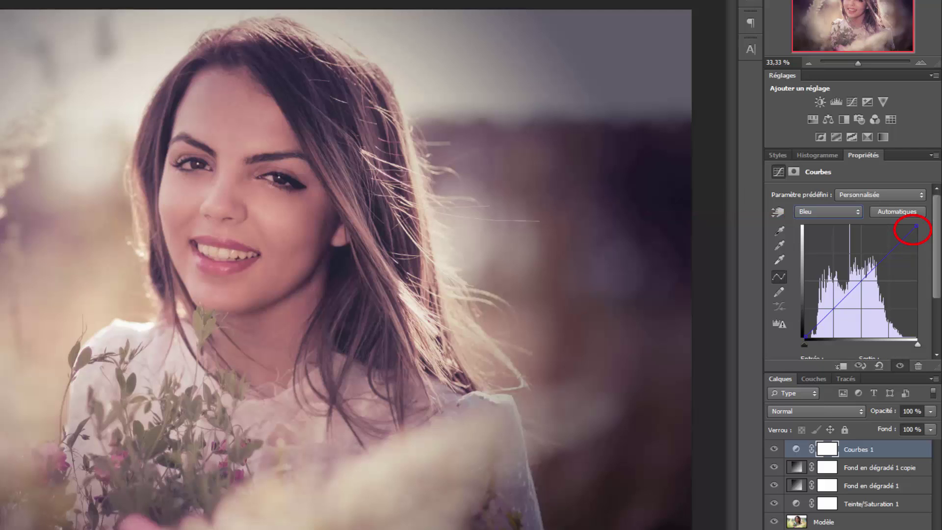
pyautogui.moveTo(916, 226); pyautogui.dragTo(916, 231)
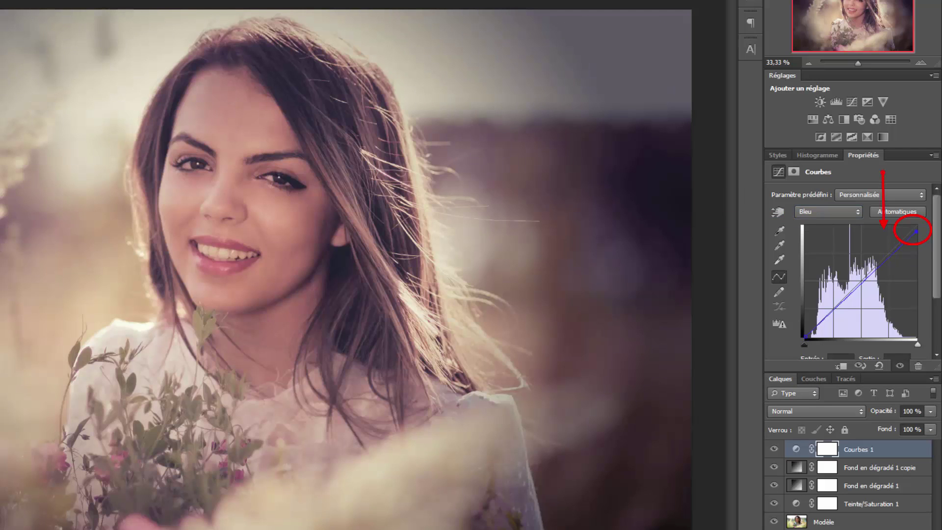
pyautogui.moveTo(804, 338); pyautogui.dragTo(805, 326)
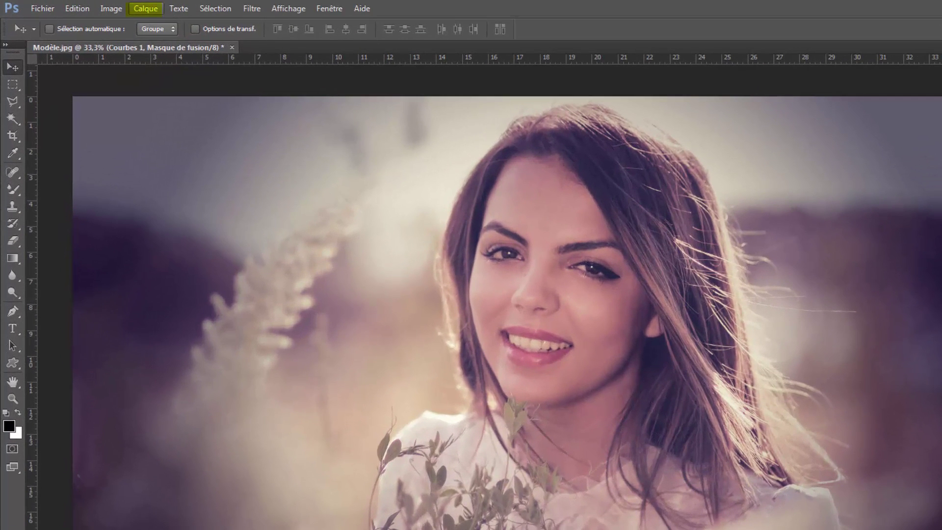
# Add a Niveaux adjustment layer above the curves layer and set its black input level to 17
pyautogui.click(146, 9)
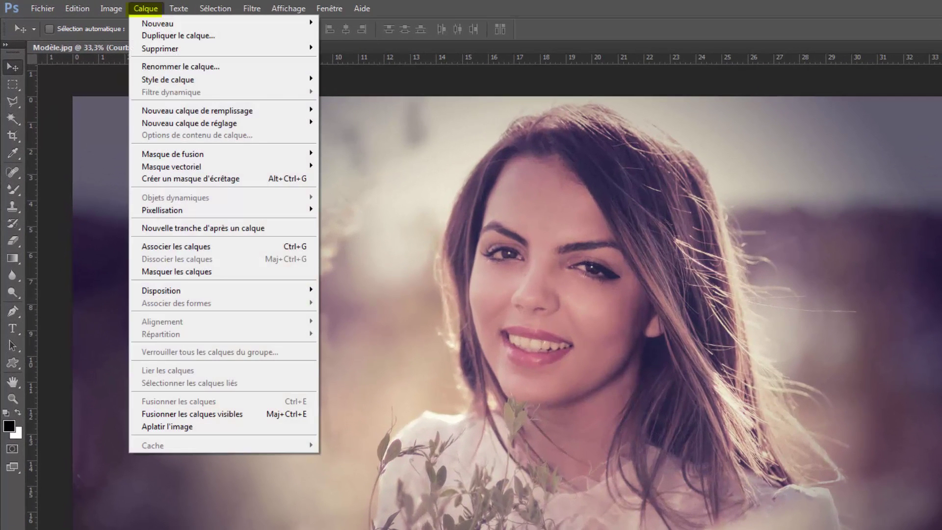
pyautogui.moveTo(189, 123)
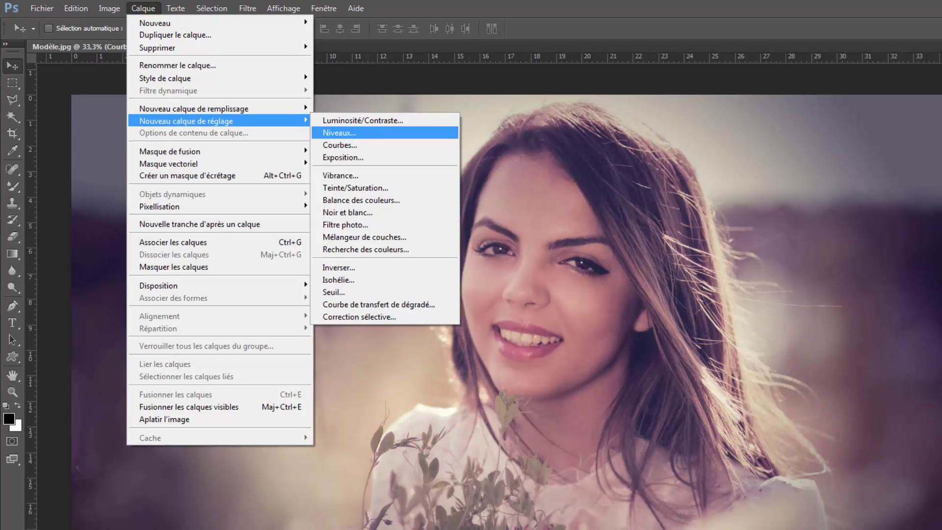
pyautogui.click(345, 135)
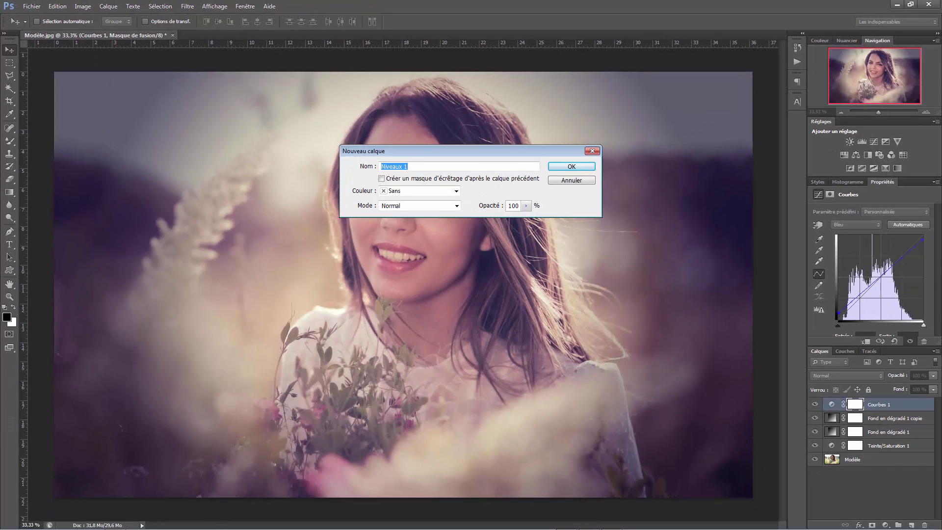
pyautogui.press('Return')
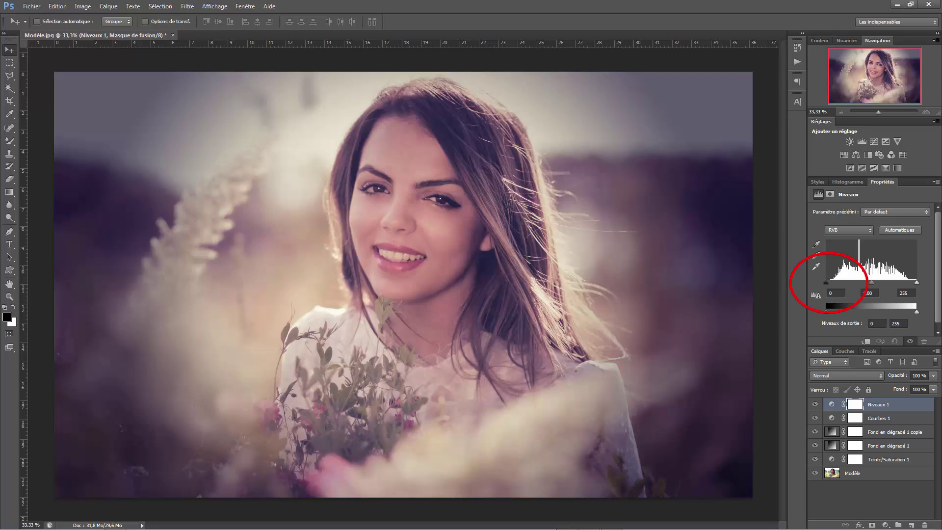
pyautogui.moveTo(827, 283)
pyautogui.mouseDown()
pyautogui.moveTo(844, 282)
pyautogui.moveTo(829, 282)
pyautogui.mouseUp()
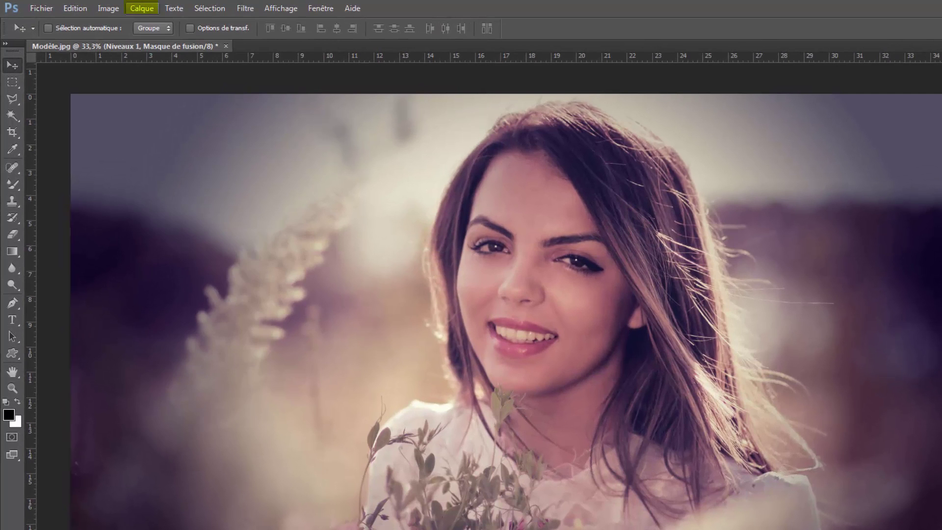
# Add a Couleur unie fill layer above the Niveaux layer and give it the orange color #e49e23
pyautogui.click(142, 8)
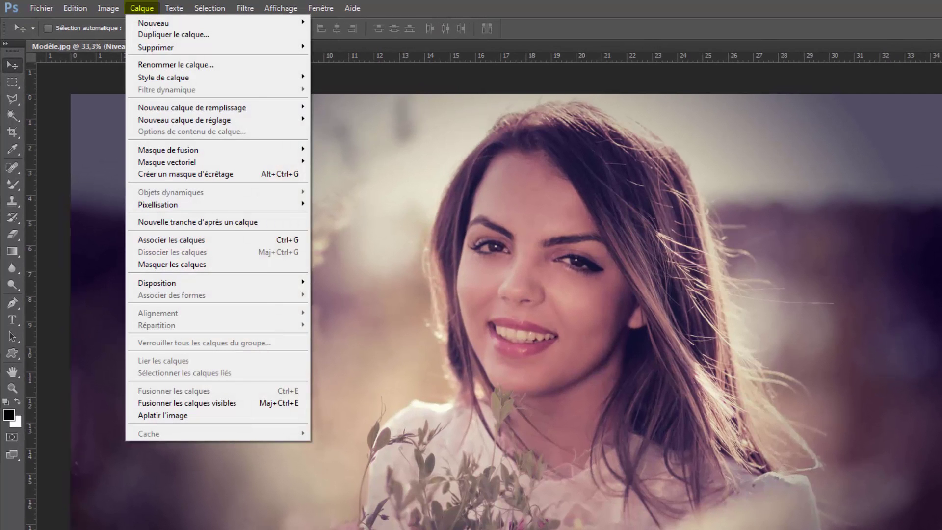
pyautogui.moveTo(192, 108)
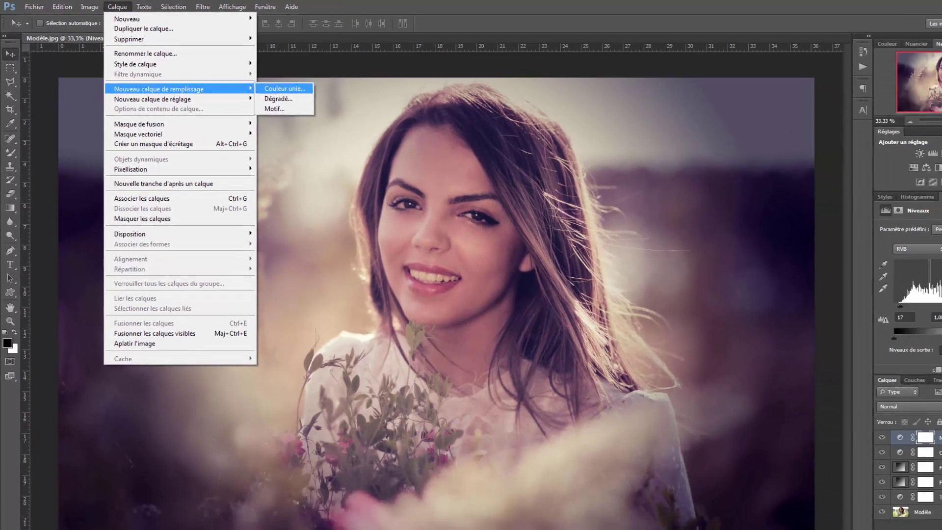
pyautogui.click(344, 107)
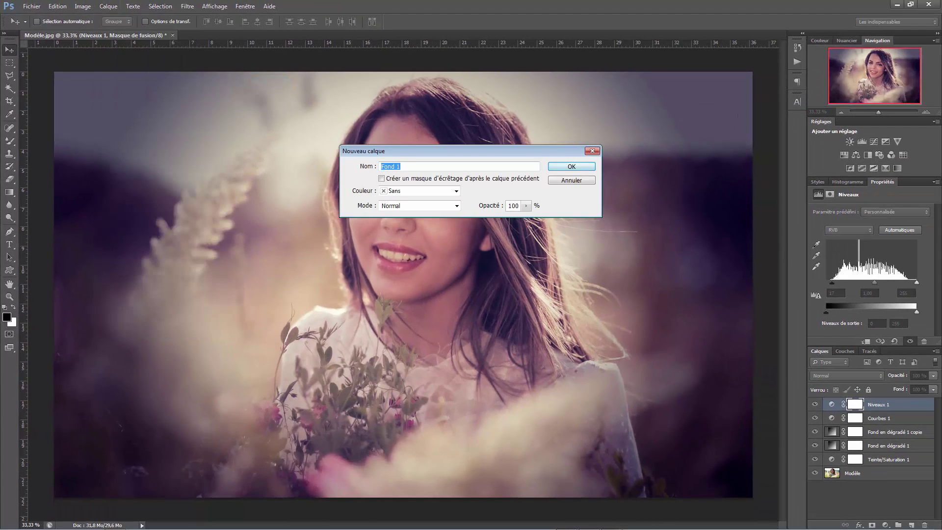
pyautogui.click(571, 166)
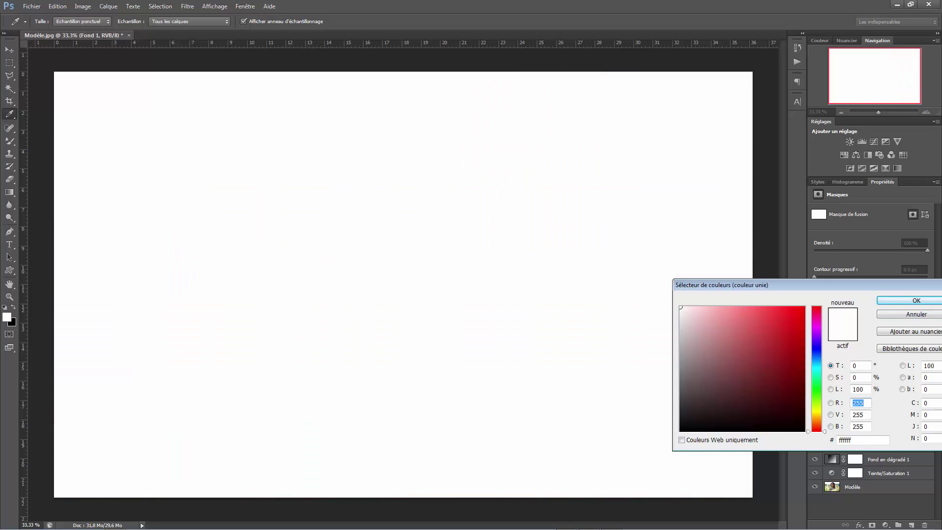
pyautogui.moveTo(817, 411); pyautogui.dragTo(817, 419)
pyautogui.click(783, 320)
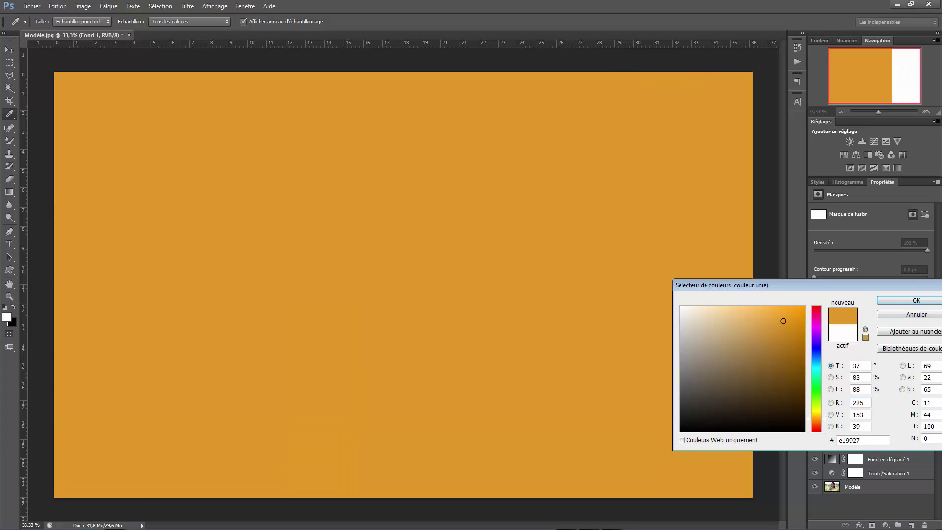
pyautogui.moveTo(784, 320); pyautogui.dragTo(785, 320)
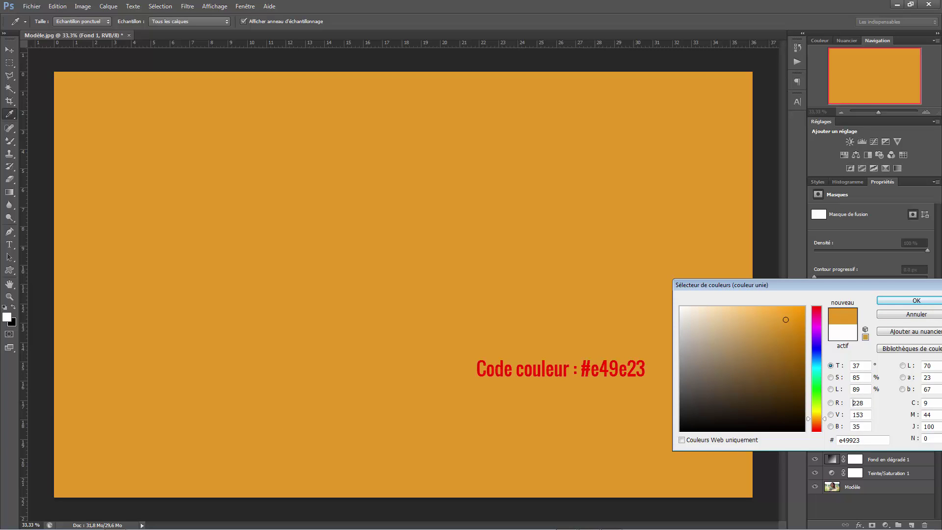
pyautogui.click(817, 418)
pyautogui.click(916, 301)
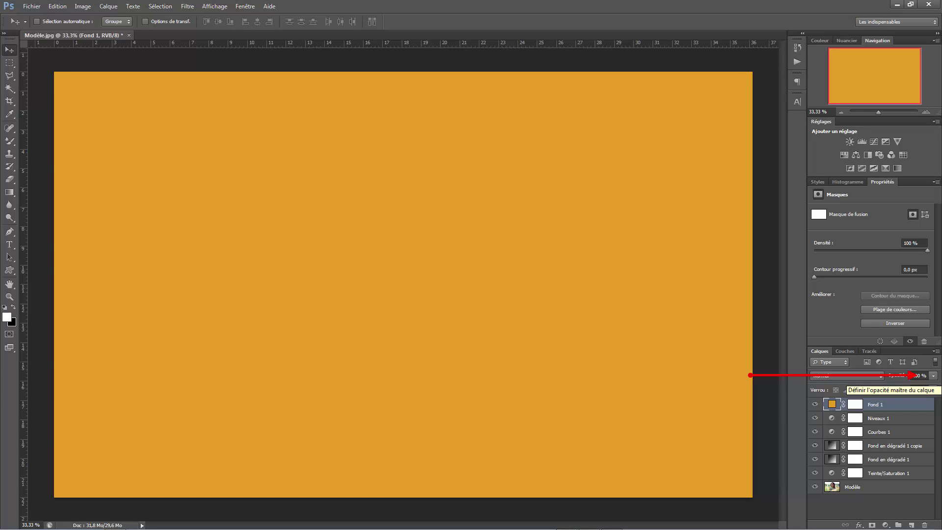
# Set the orange fill layer's opacity to 20 % and its blending mode to Lumière tamisée
pyautogui.click(917, 375)
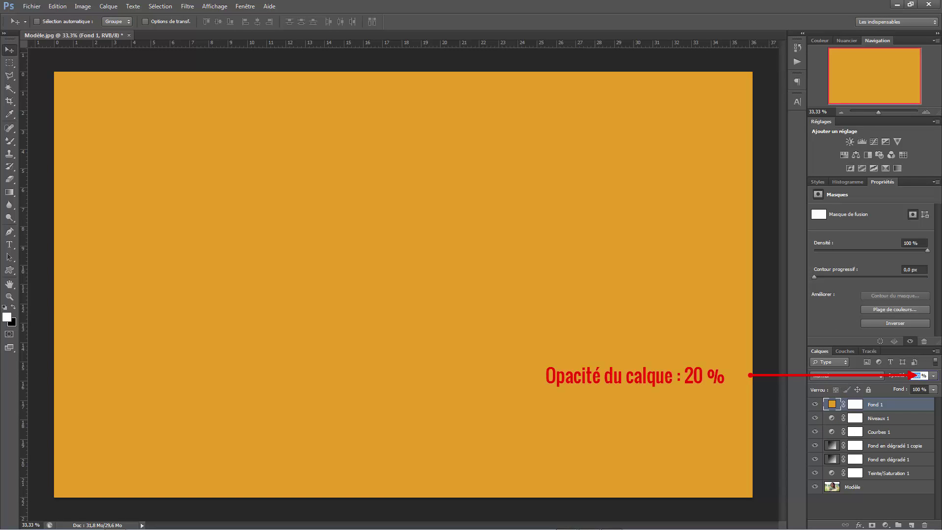
pyautogui.write('20')
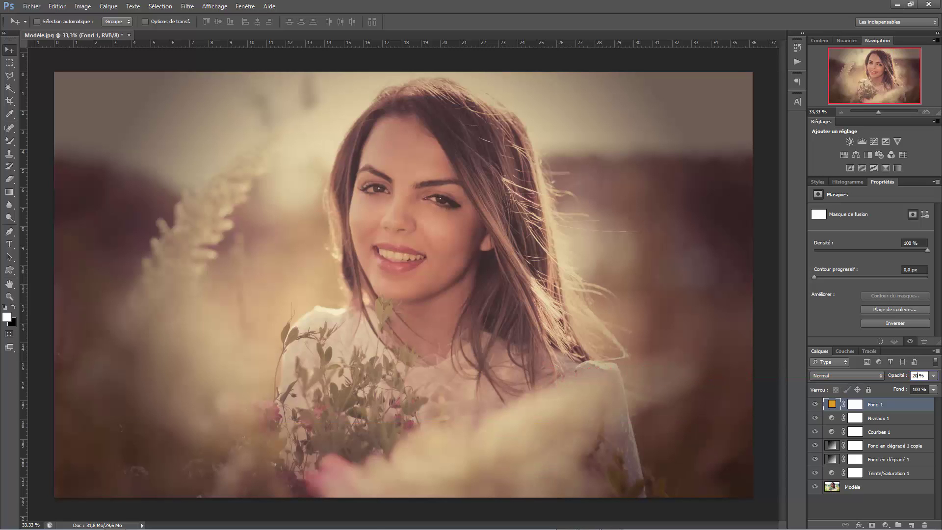
pyautogui.click(847, 376)
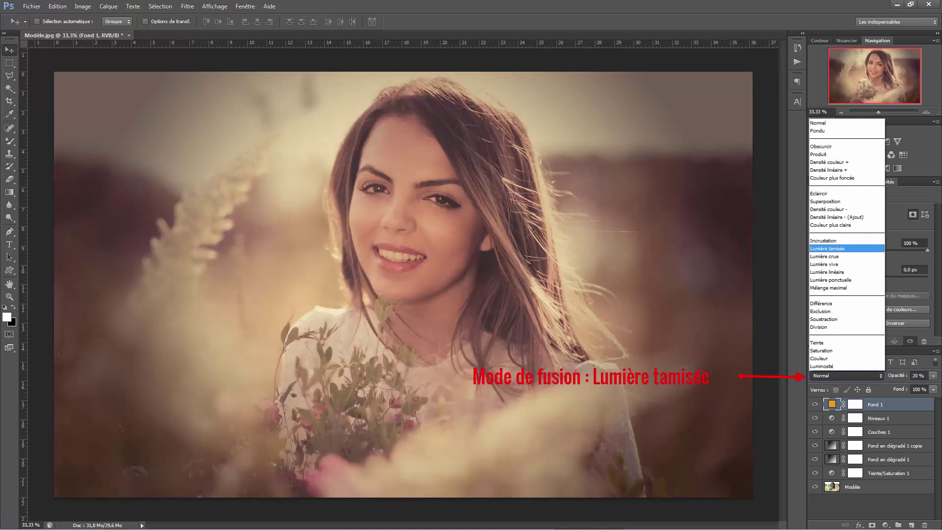
pyautogui.click(847, 248)
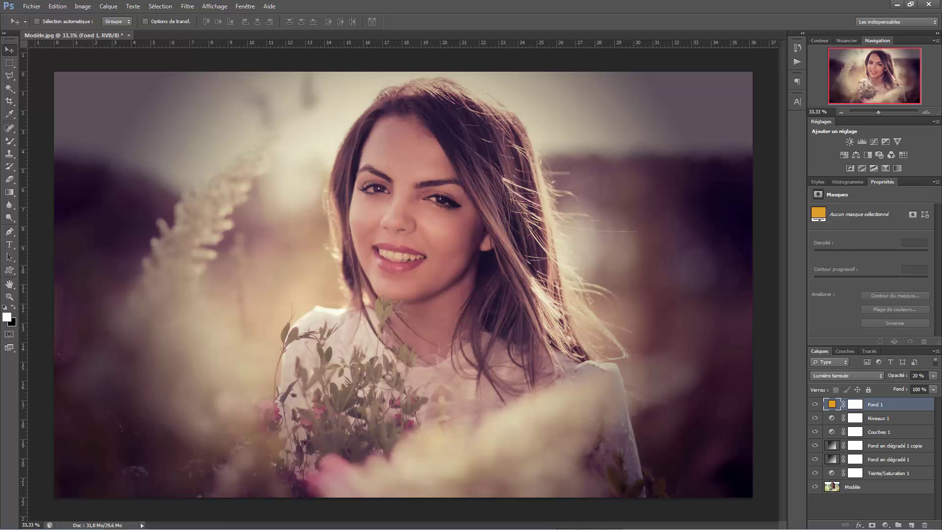
# Enlarge the scale of the radial gradient in the Fond en dégradé 1 layer to 169 %
pyautogui.doubleClick(832, 459)
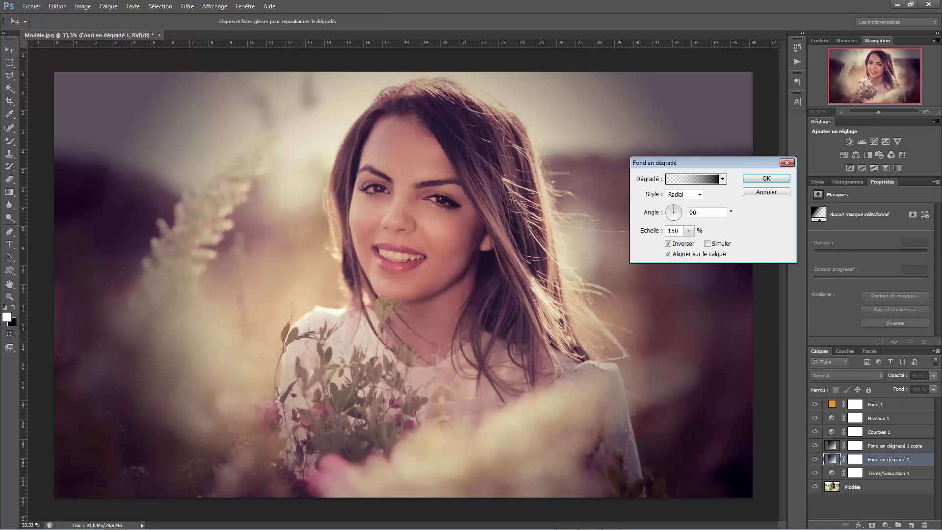
pyautogui.click(689, 230)
pyautogui.moveTo(689, 242); pyautogui.dragTo(690, 242)
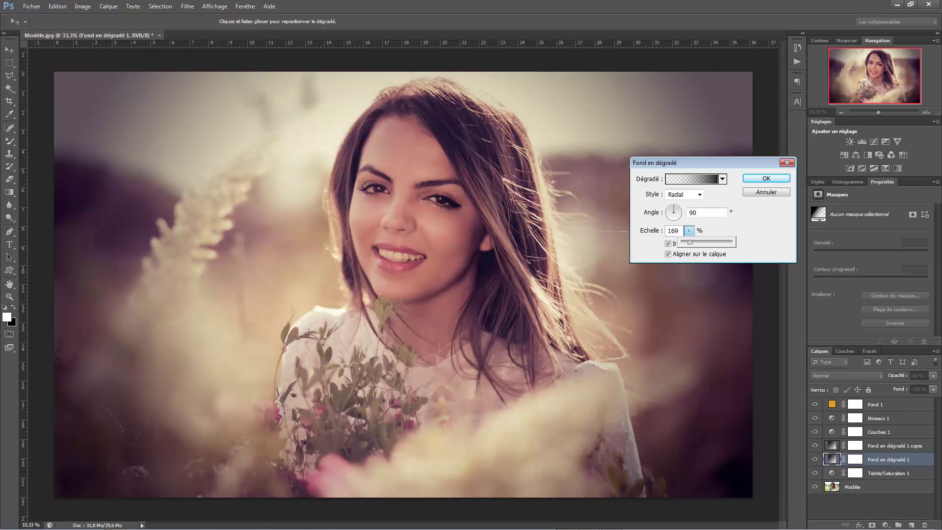
pyautogui.press('Return')
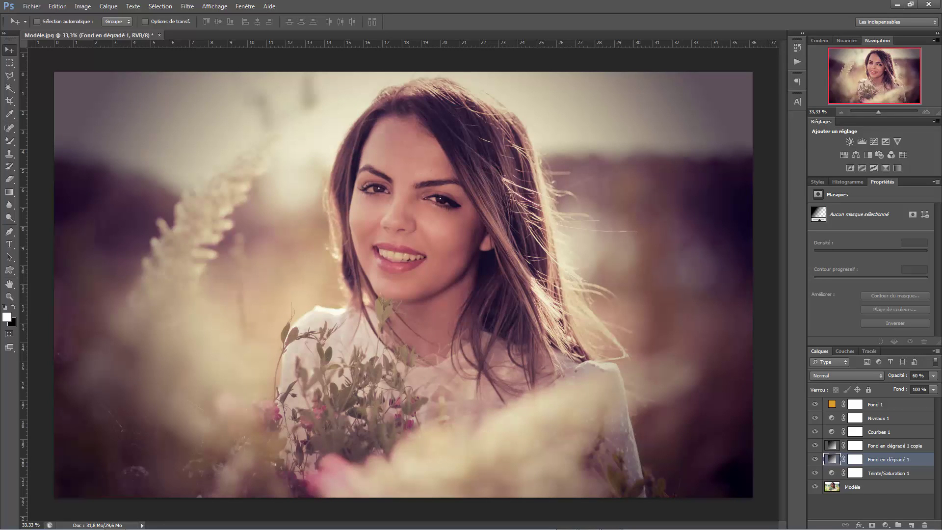
# Change the color of the Fond 1 solid fill layer to yellow #e4d423
pyautogui.doubleClick(832, 404)
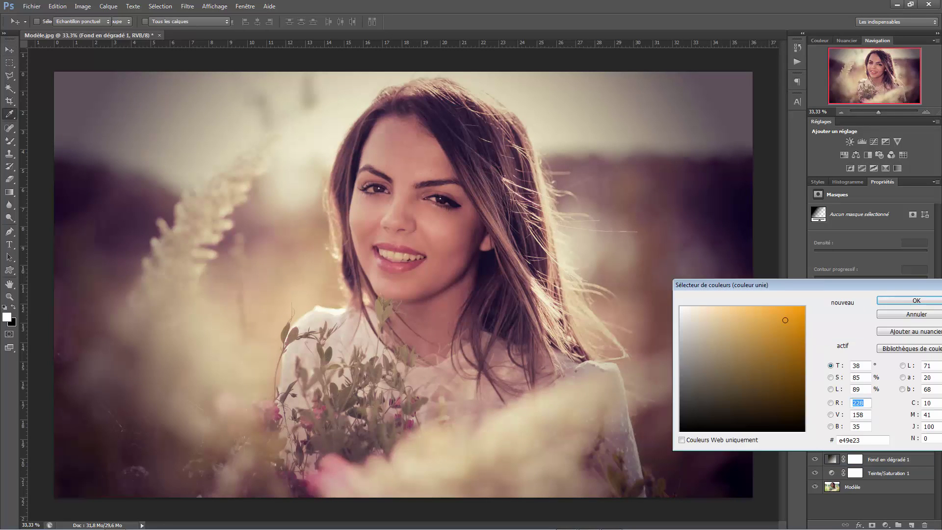
pyautogui.moveTo(817, 418); pyautogui.dragTo(817, 412)
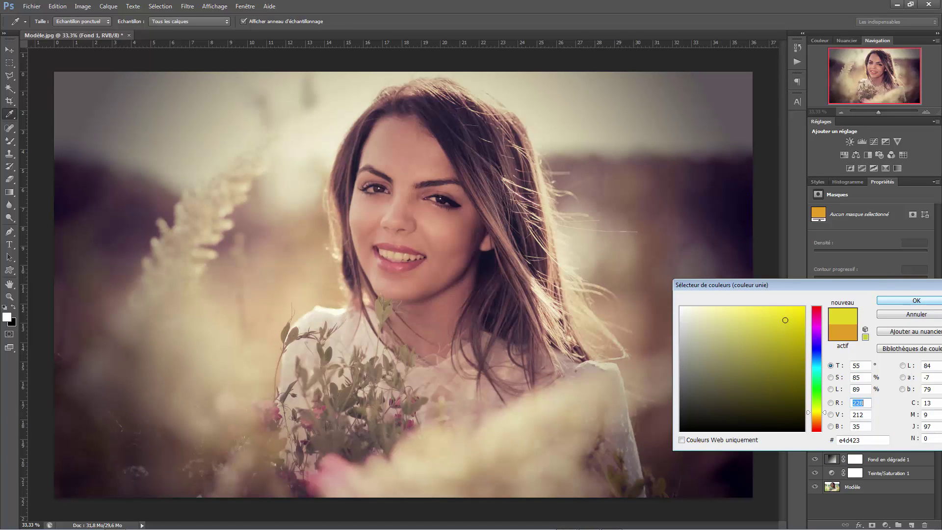
pyautogui.press('Return')
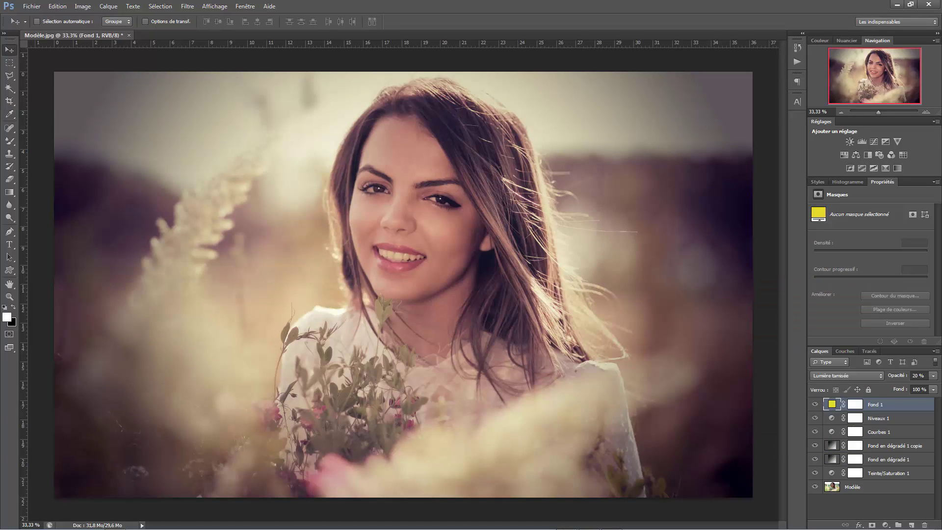